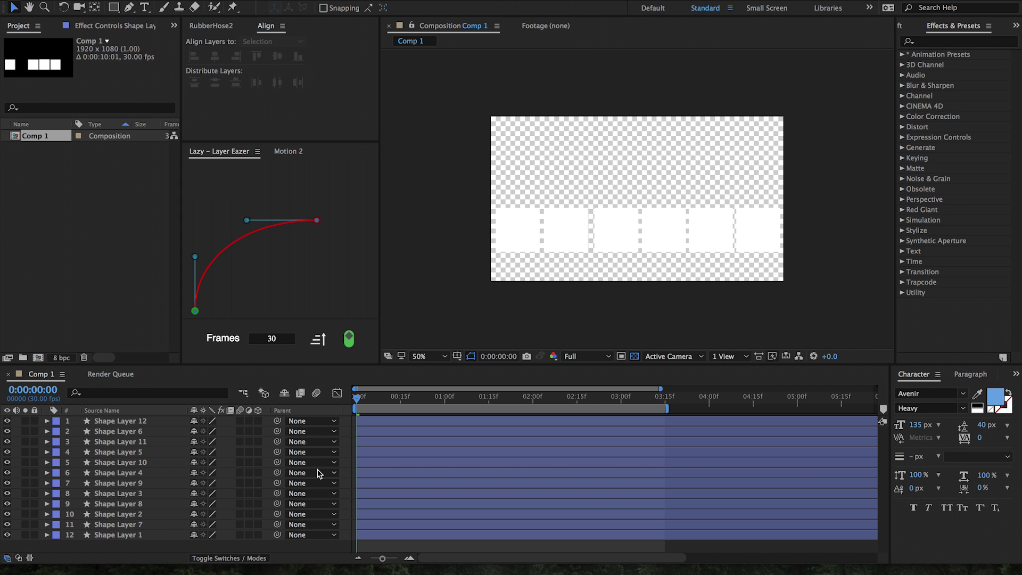
- Switch from After Effects to the aescripts ZXP Installer download page in Google Chrome
left_click(424, 572)
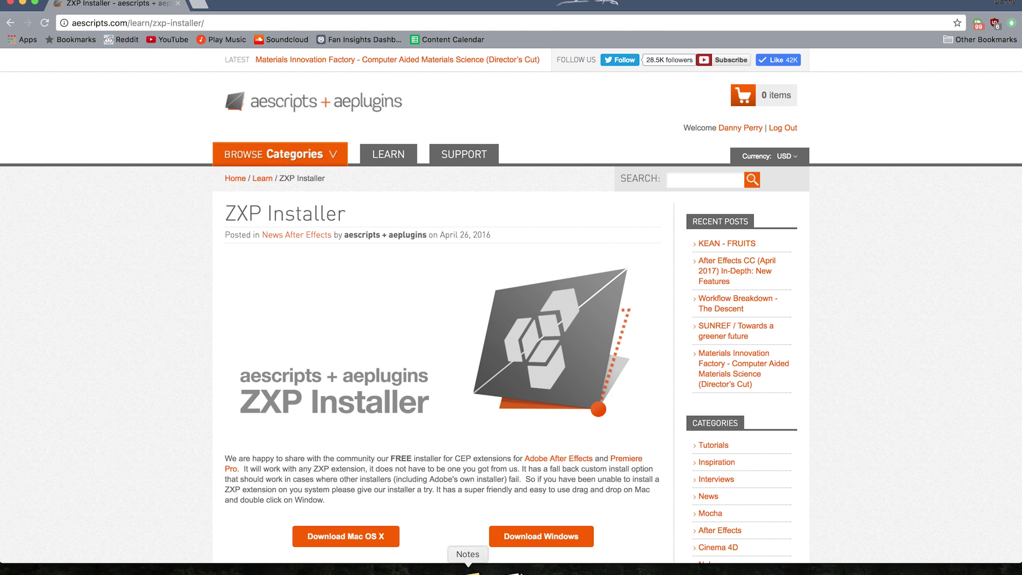
- Install Lazy.Layer_Eazer.zxp by dropping it onto ZXP Installer and confirming with the account password
left_click(541, 570)
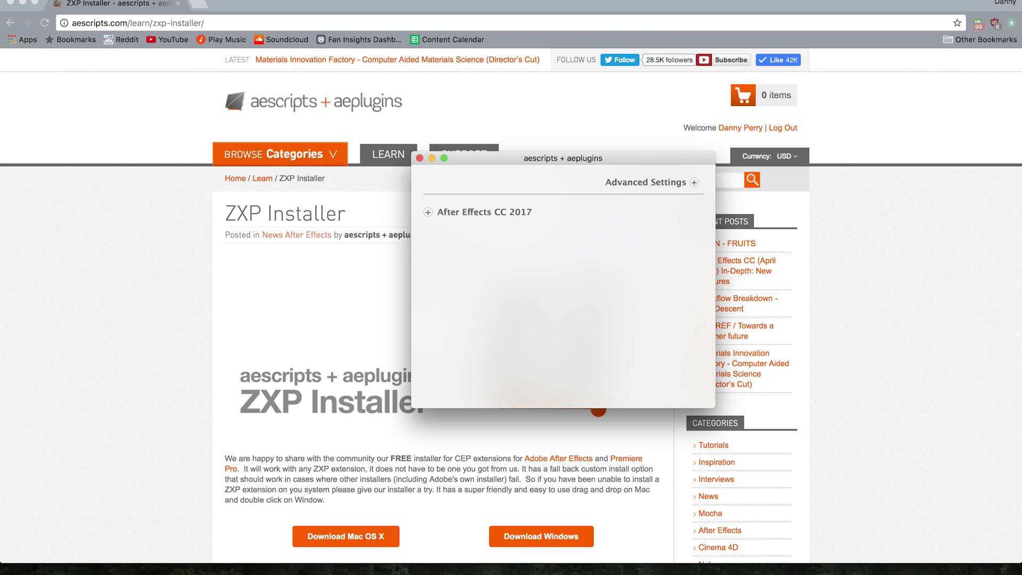
left_click(397, 572)
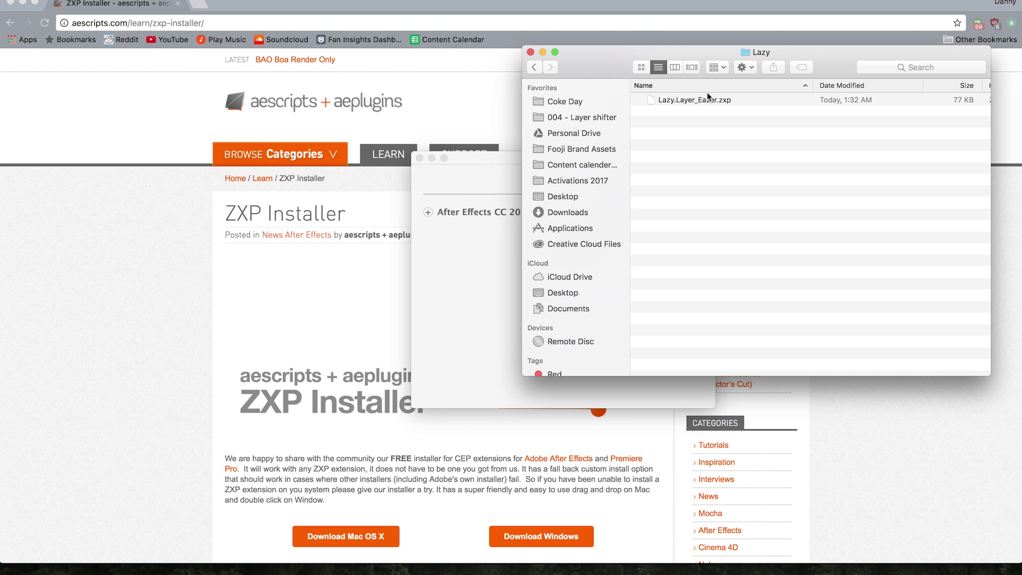
left_click_drag(604, 68, 678, 75)
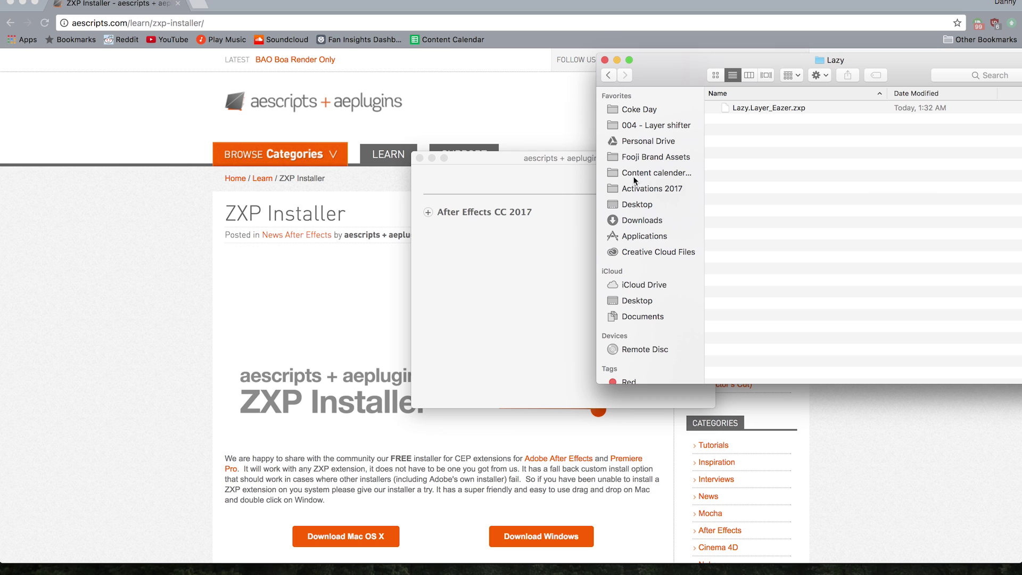
left_click_drag(767, 110, 508, 251)
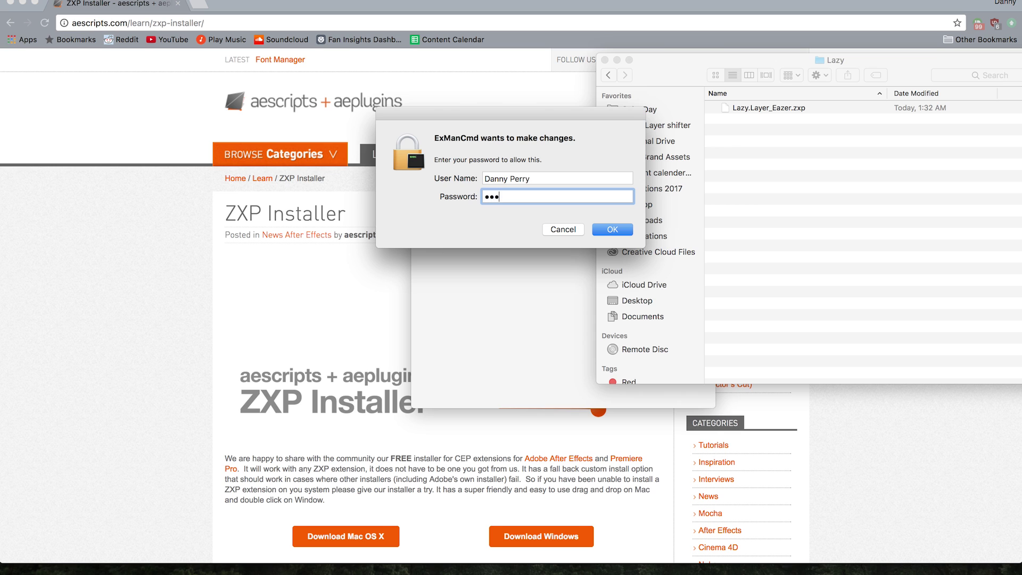
key("Return")
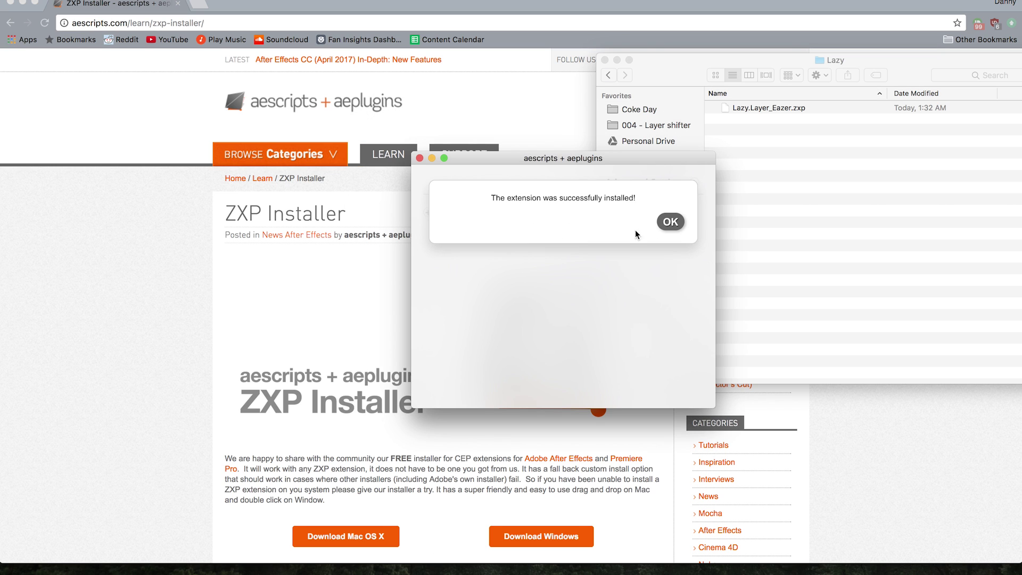
left_click(666, 223)
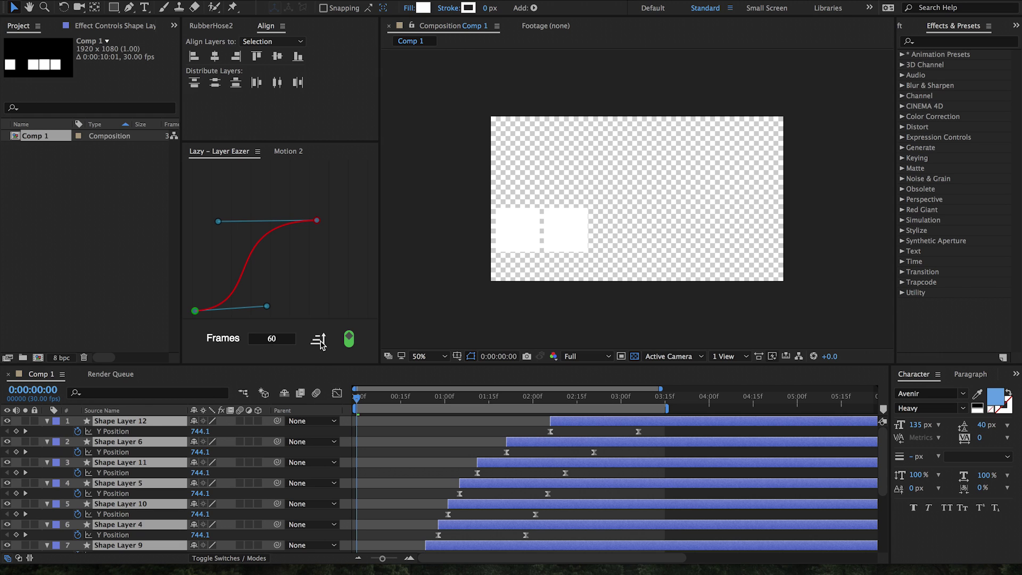
- Focus the Lazy – Layer Eazer panel, with its S-shaped curve and Frames at 60
left_click(349, 339)
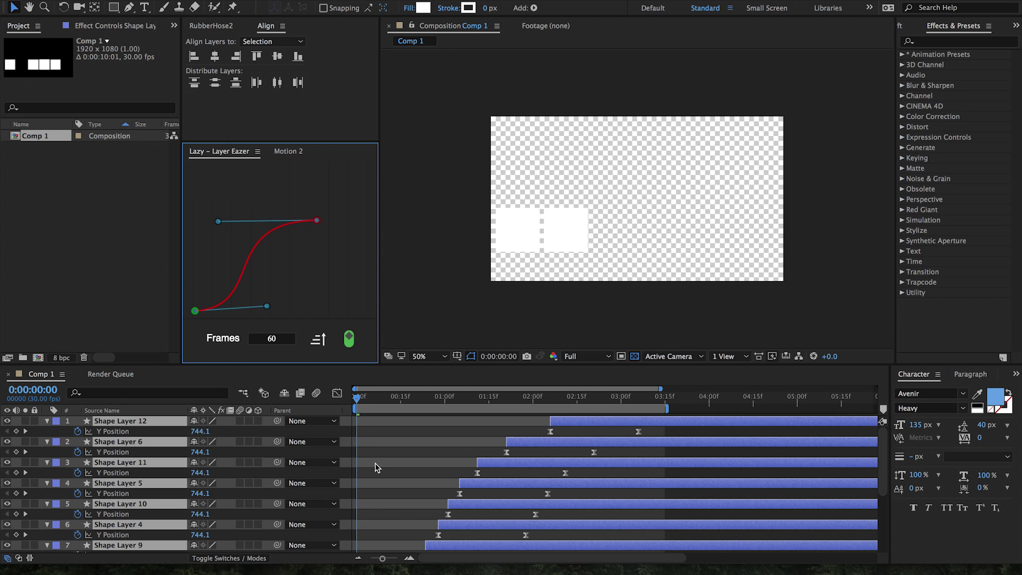
- Undo the earlier stagger and select all twelve shape layers
key("ctrl+z")
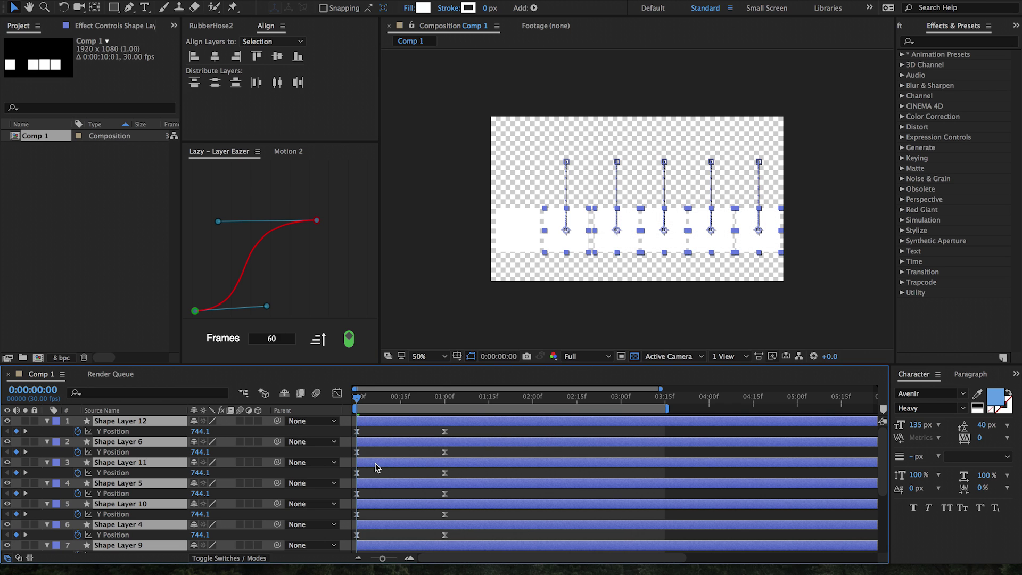
scroll(403, 489, "down", 3)
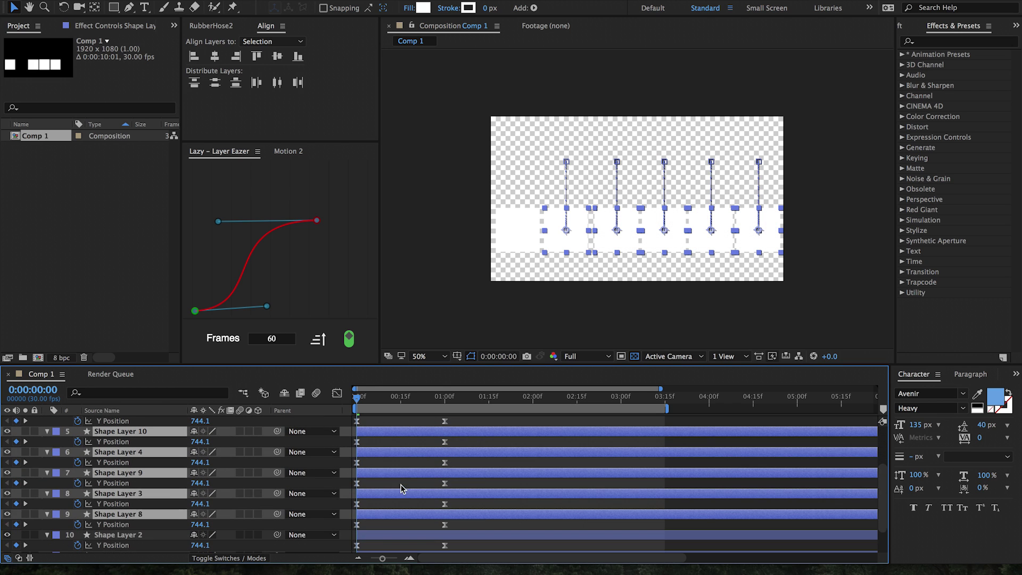
scroll(378, 488, "down", 1)
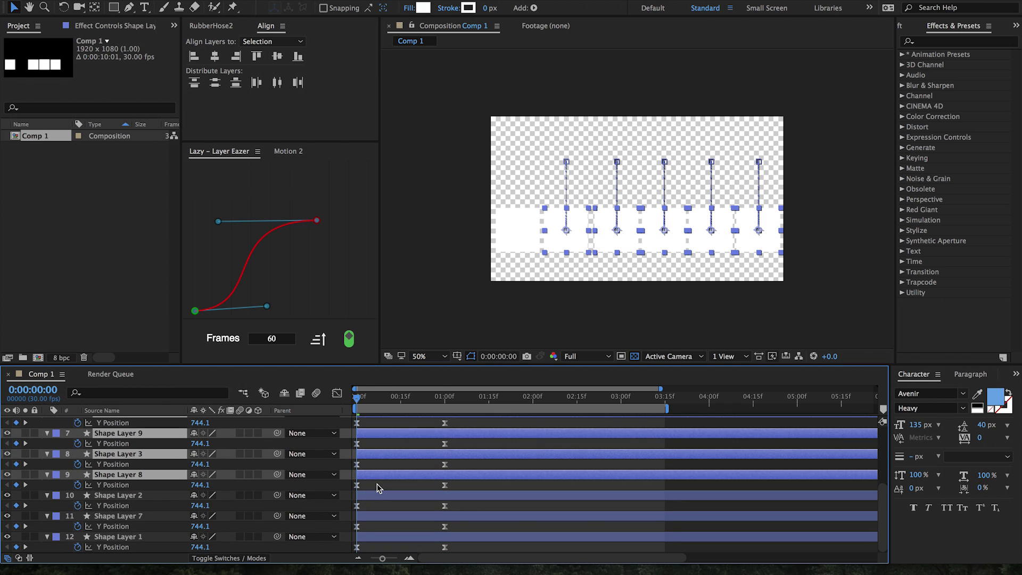
scroll(378, 487, "down", 2)
left_click(386, 539, "shift")
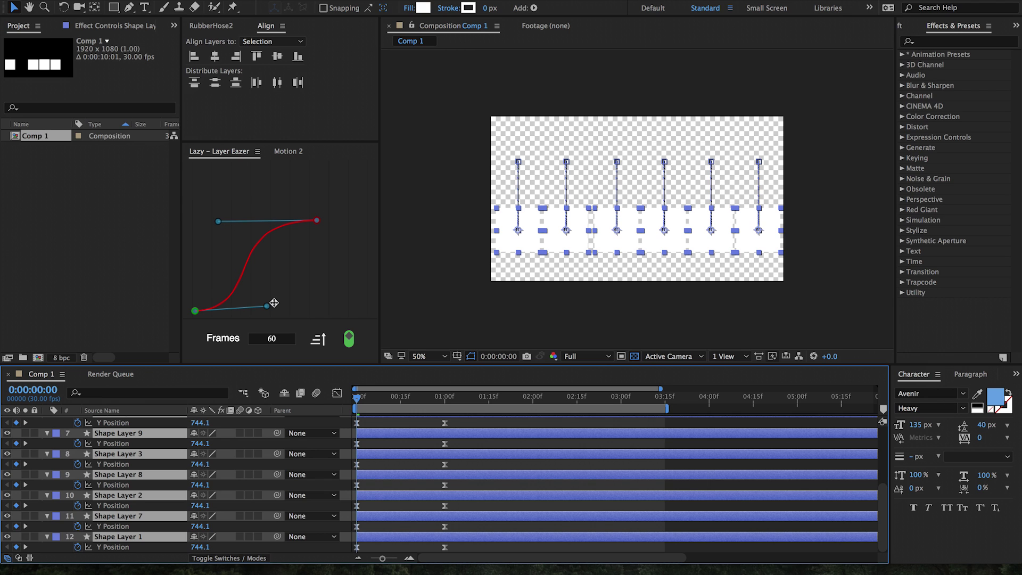
- Stagger the selected shape layers with eased offsets spread across 30 frames
left_click(278, 339)
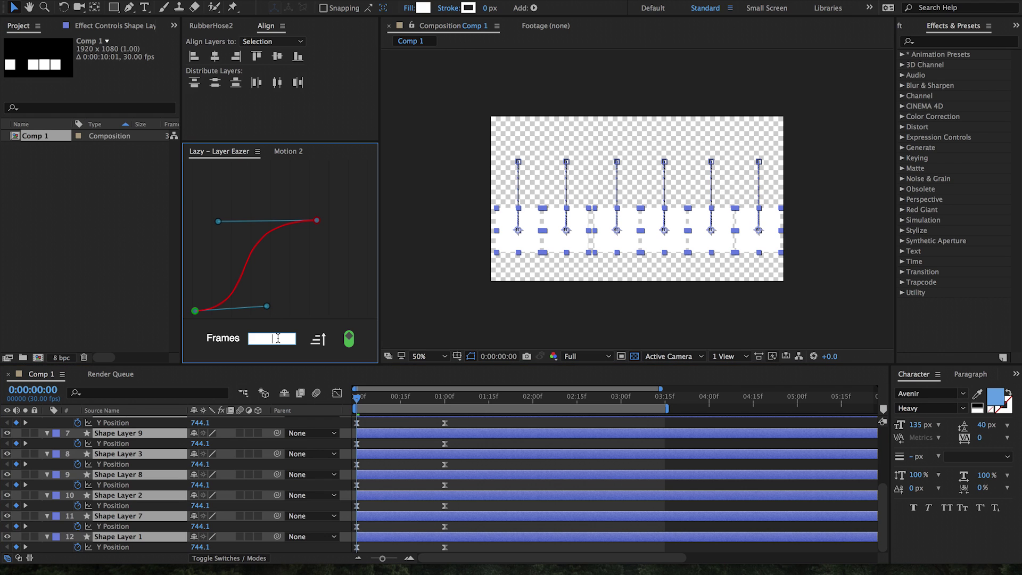
key("Return")
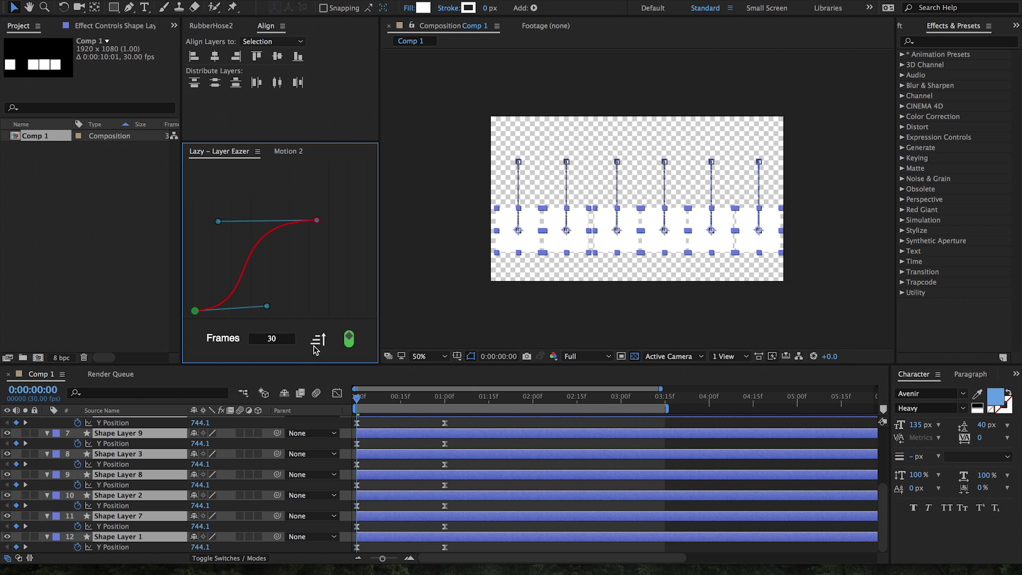
left_click(317, 342)
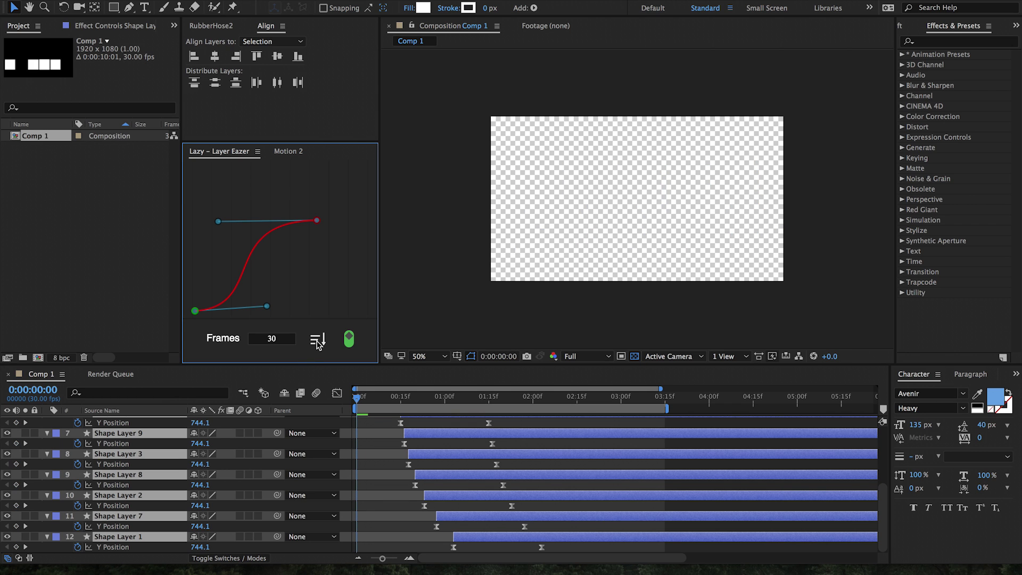
key("grave")
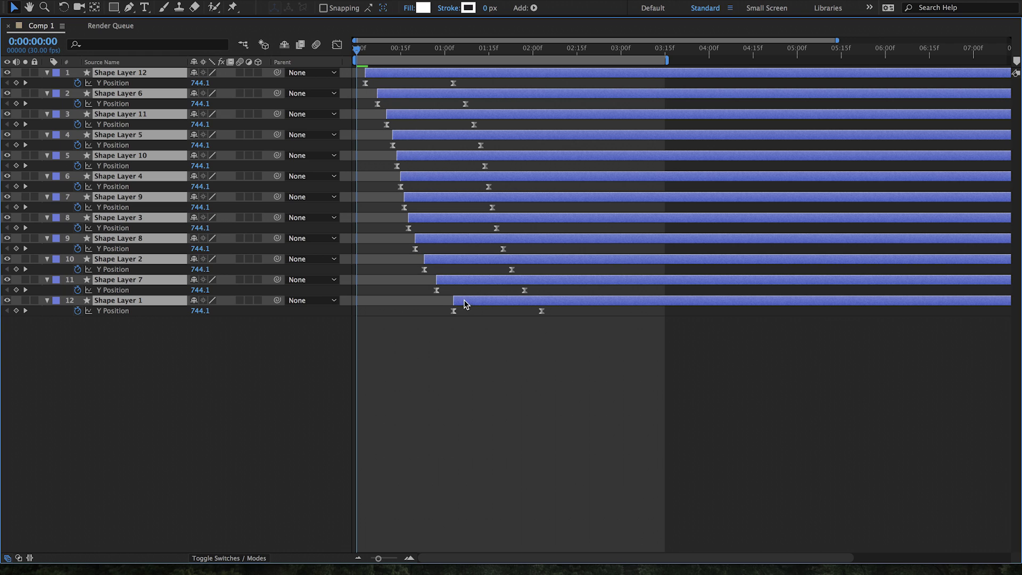
- Reshape the Layer Eazer curve by dragging its start and end handles
key("grave")
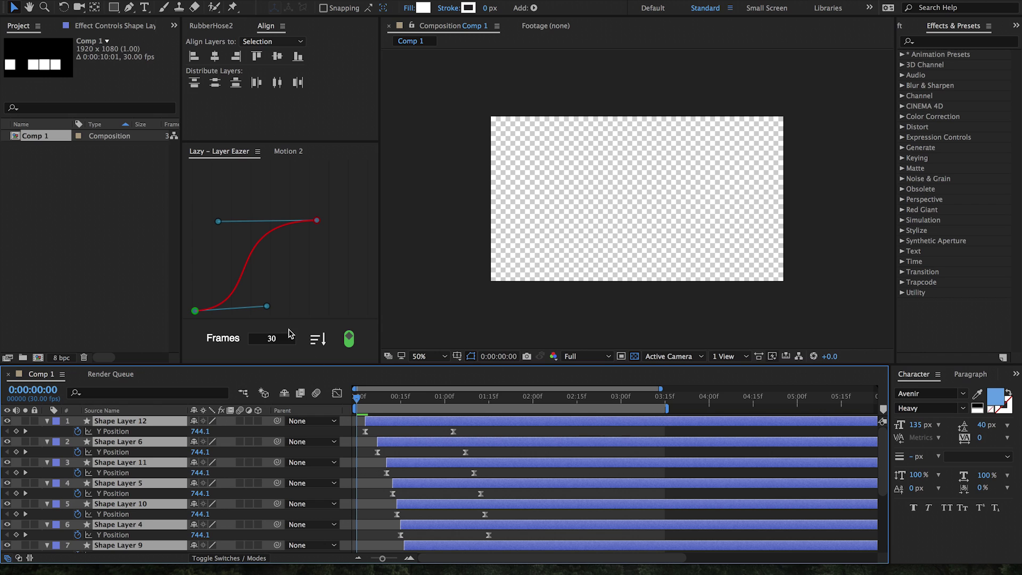
left_click_drag(263, 290, 253, 316)
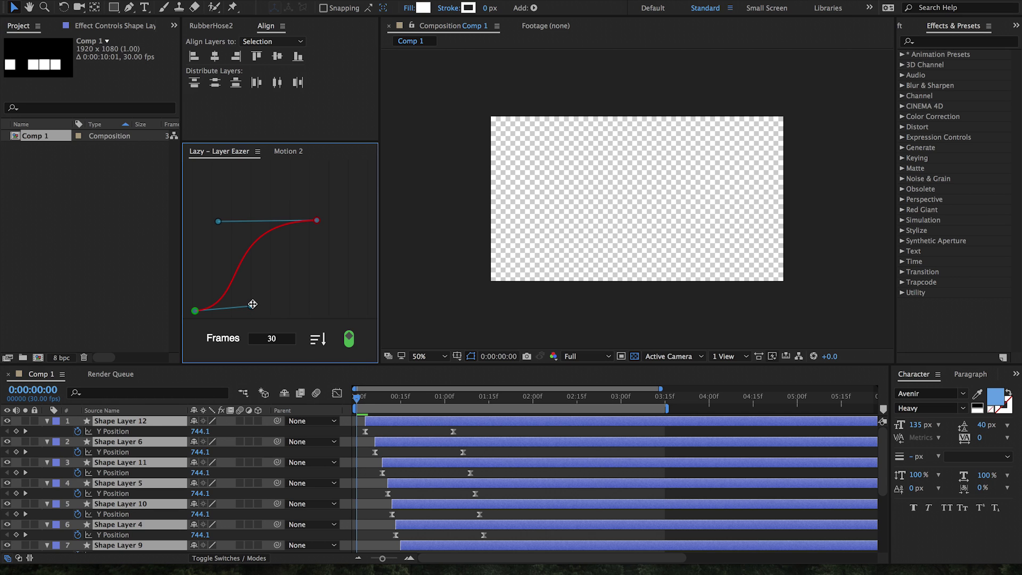
mouse_move(252, 306)
left_mouse_down()
mouse_move(253, 293)
mouse_move(206, 238)
mouse_move(201, 245)
mouse_move(272, 307)
left_mouse_up()
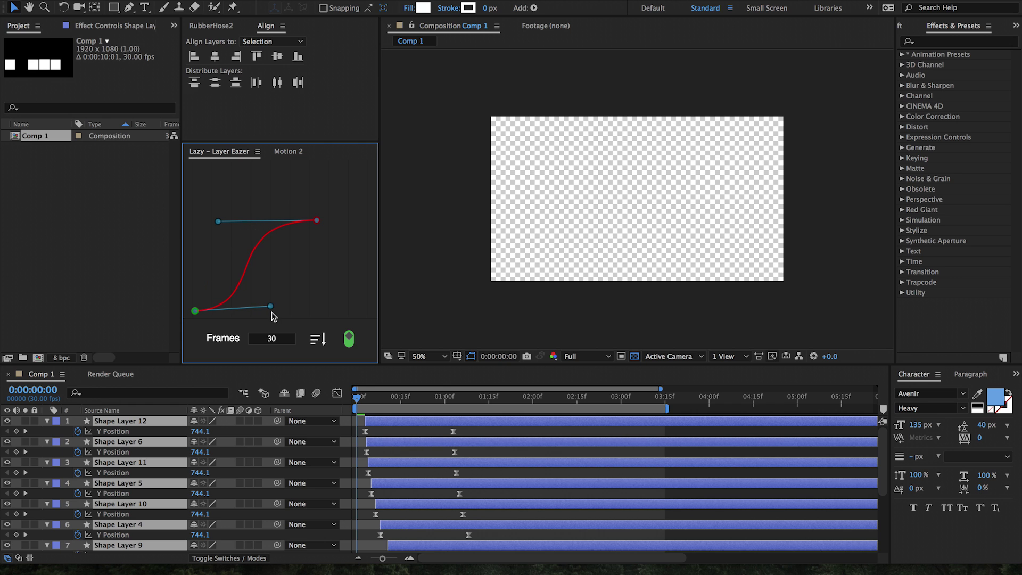
left_click_drag(226, 225, 313, 287)
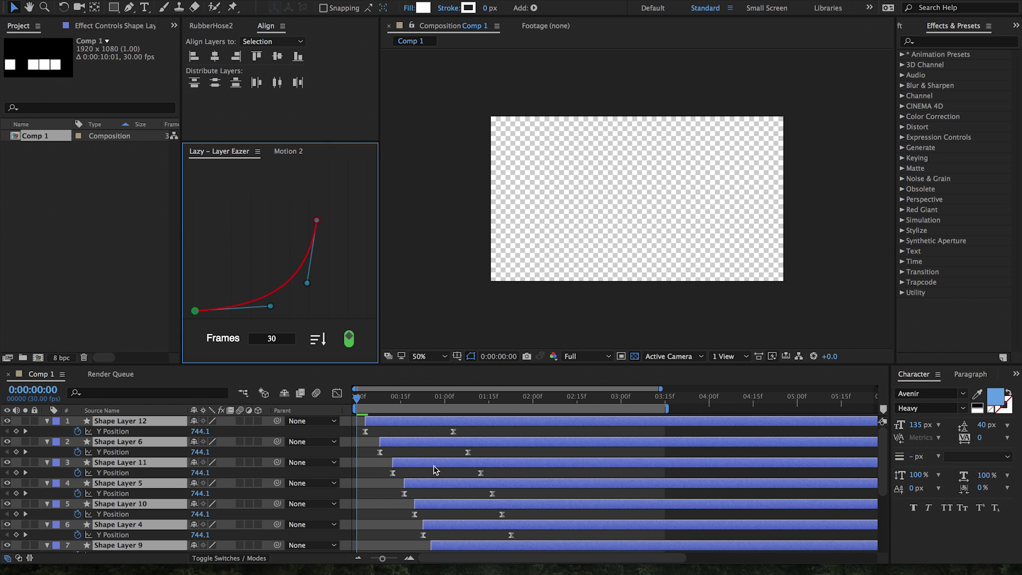
- Restagger the shape layers over 20 frames, keeping Shape Layer 1 starting earliest
key("grave")
key("grave")
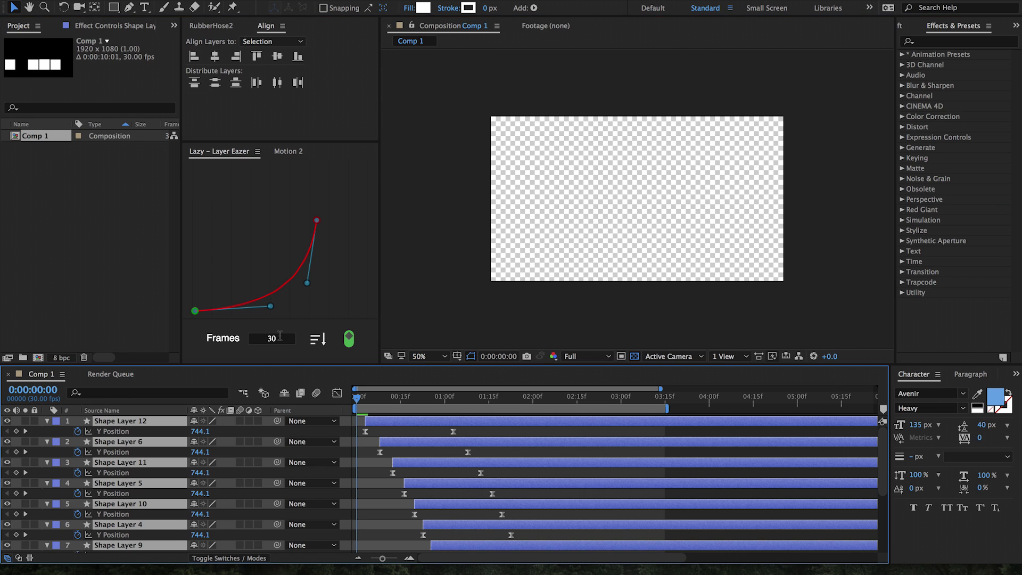
left_click(279, 336)
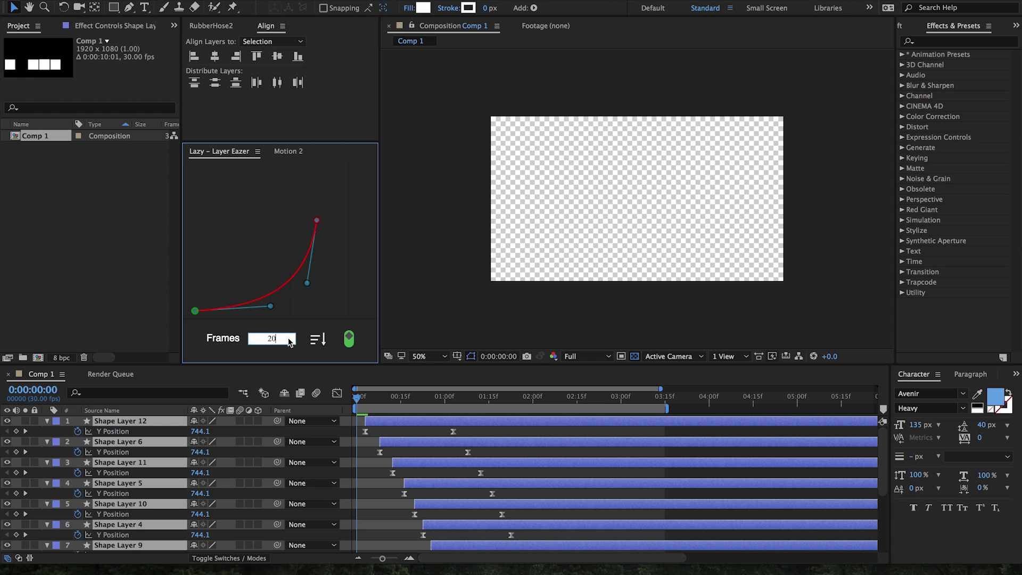
key("Return")
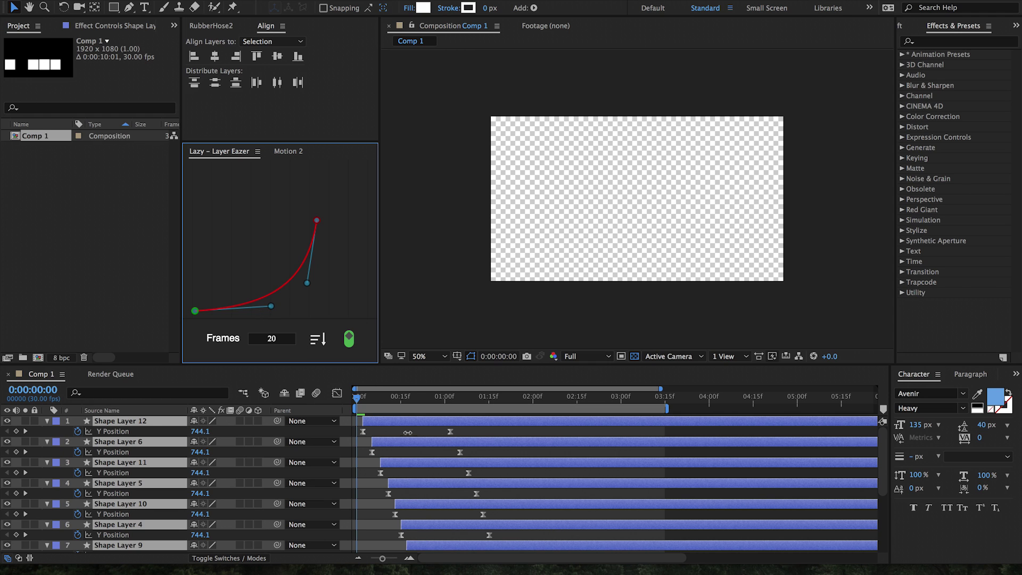
key("grave")
key("grave")
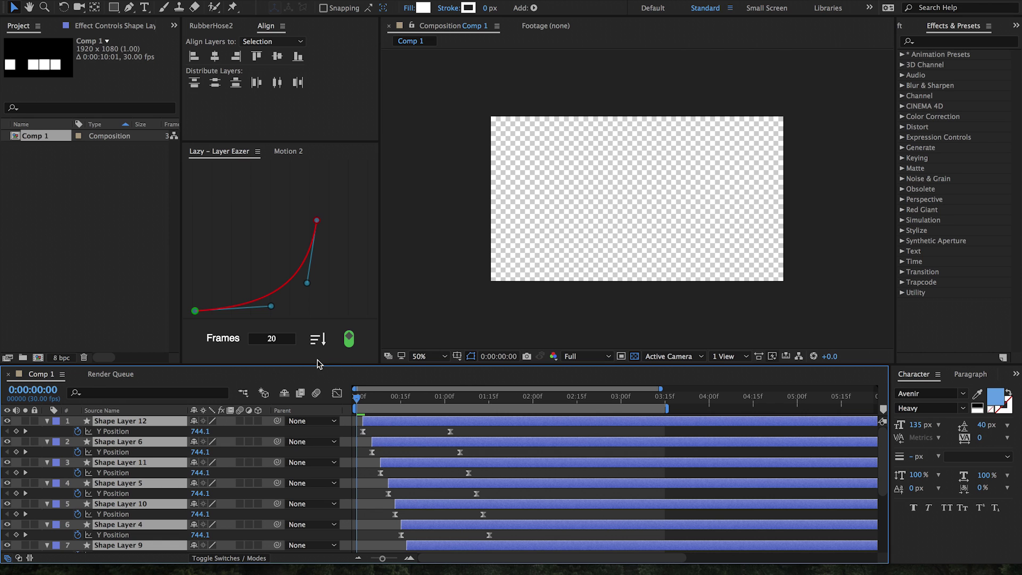
left_click(320, 339)
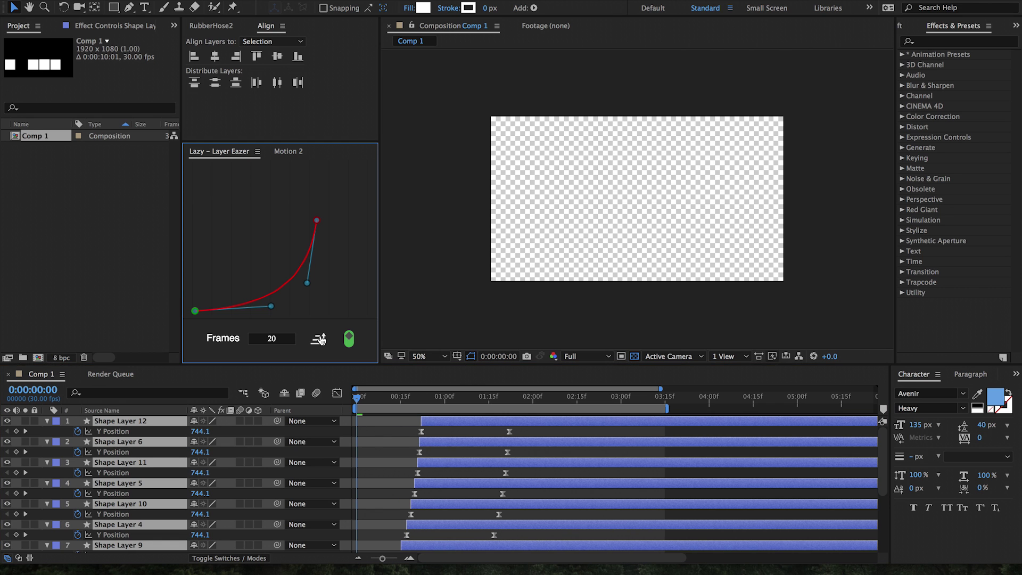
left_click(321, 339)
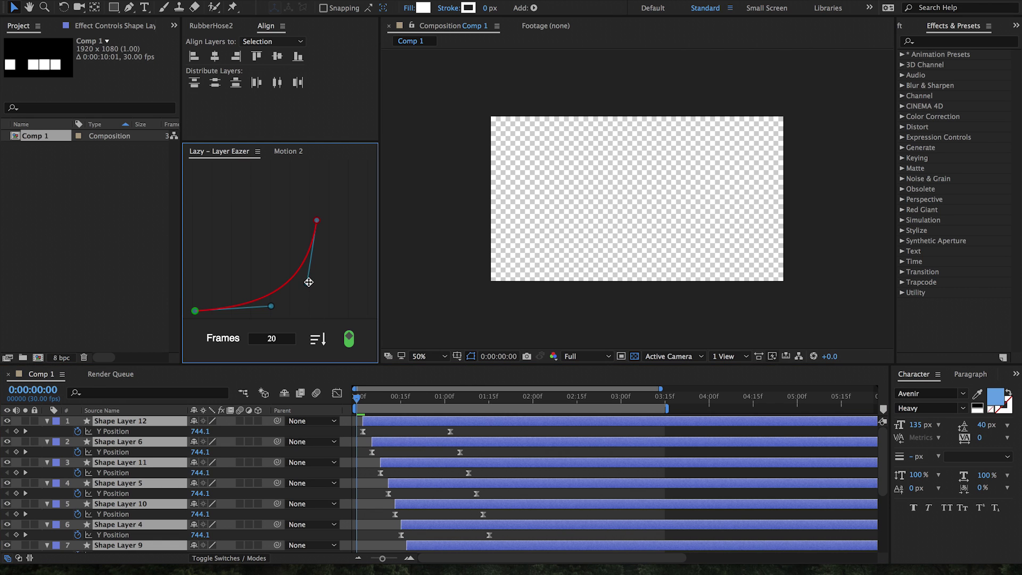
- Refine the curve into a smooth S-shaped ease and preview the staggered animation
left_click_drag(308, 281, 235, 208)
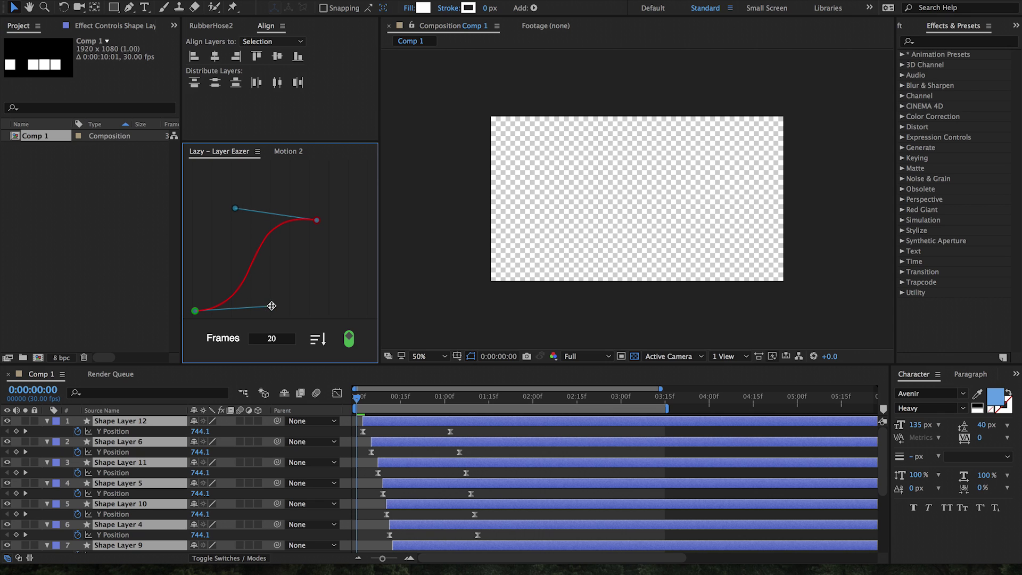
left_click_drag(272, 306, 286, 306)
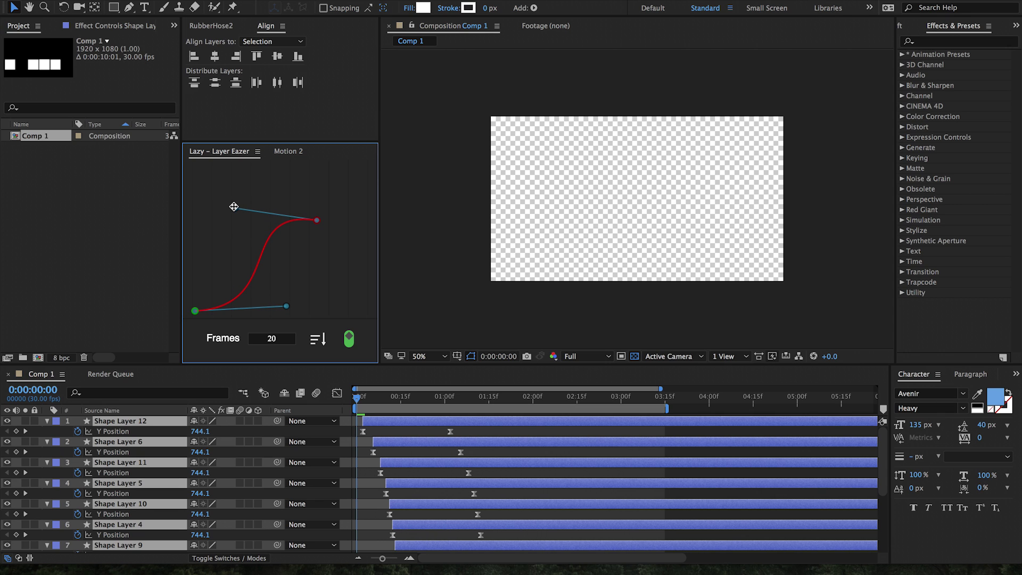
left_click_drag(234, 206, 227, 223)
left_click(373, 406)
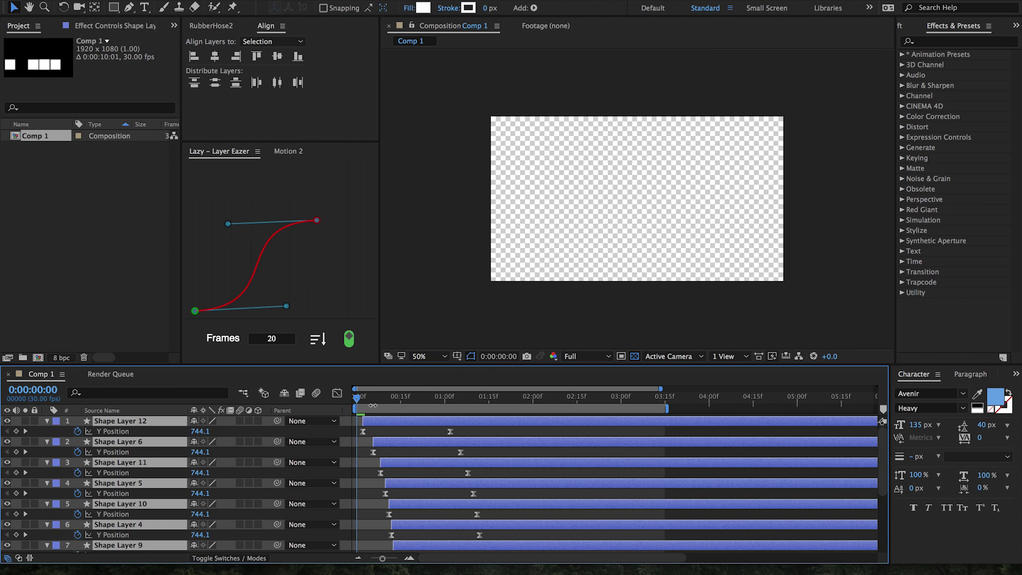
key("space")
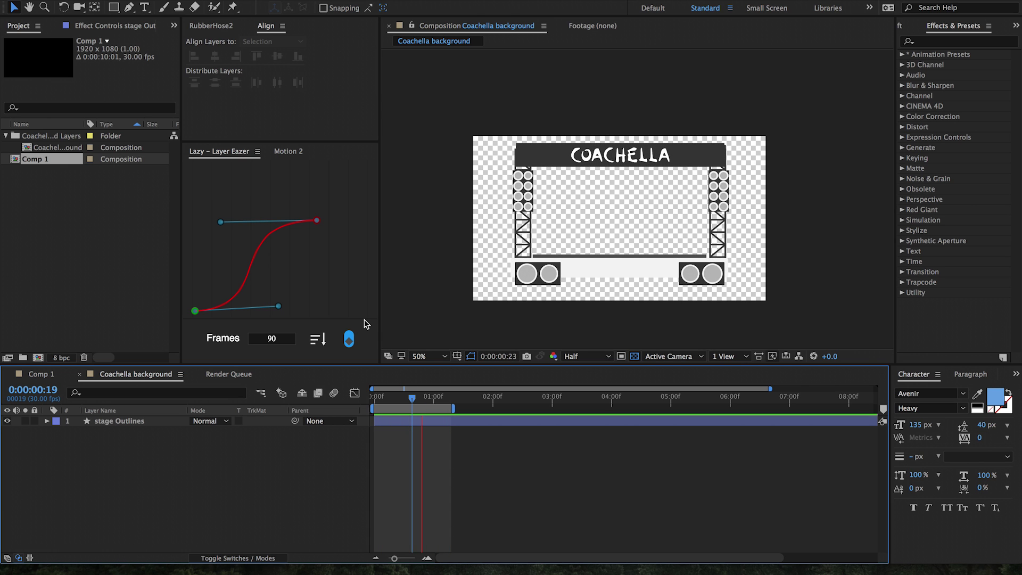
- Reveal the stage Outlines layer's Scale keyframes and preview its scale-up animation
left_click(395, 424)
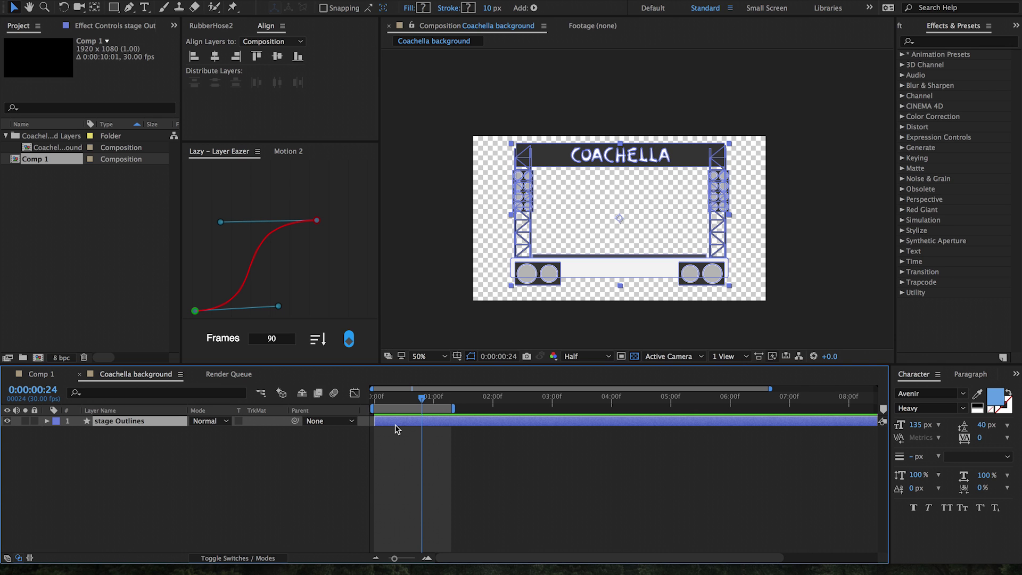
key("u")
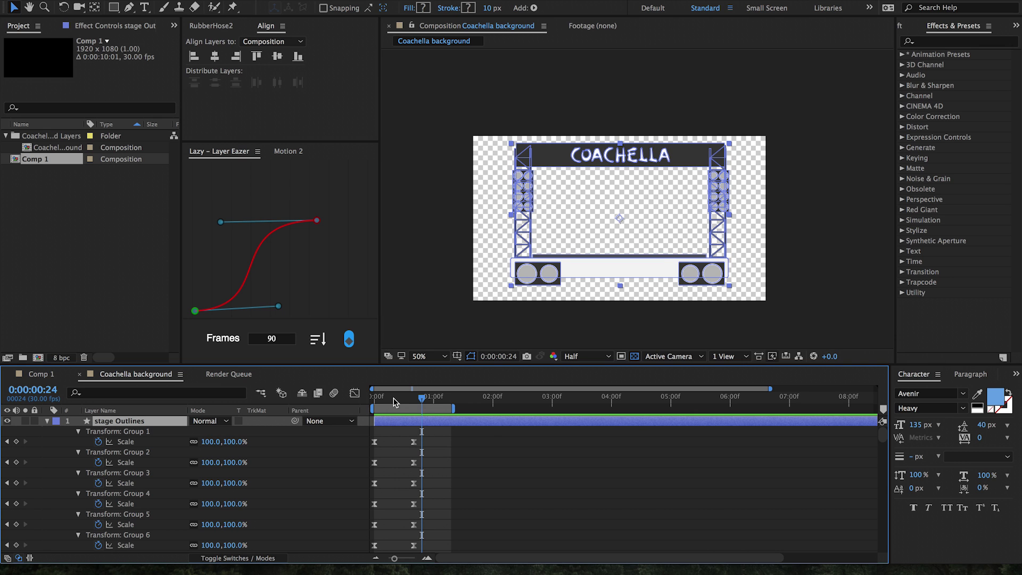
left_click_drag(394, 397, 372, 403)
key("space")
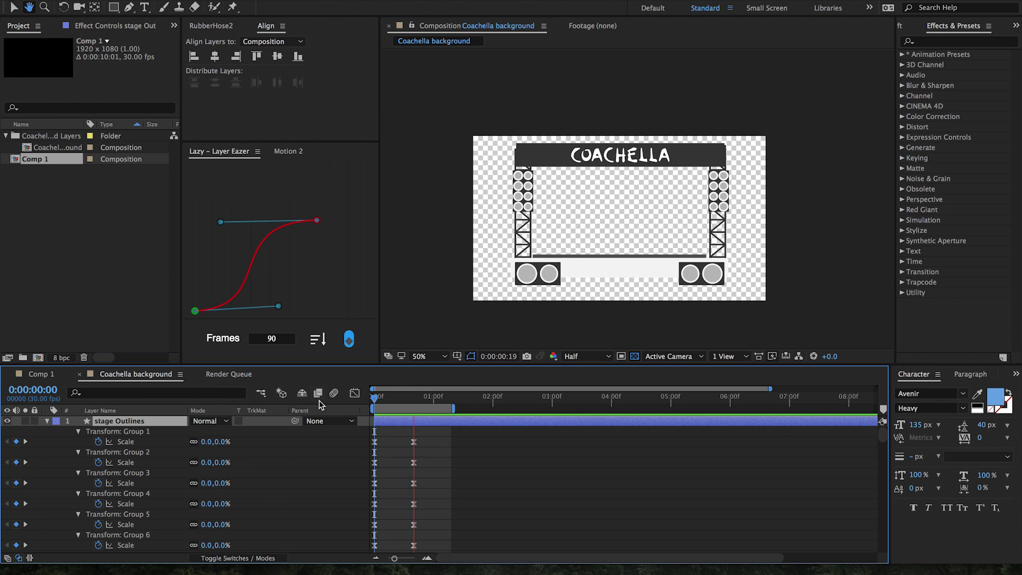
key("space")
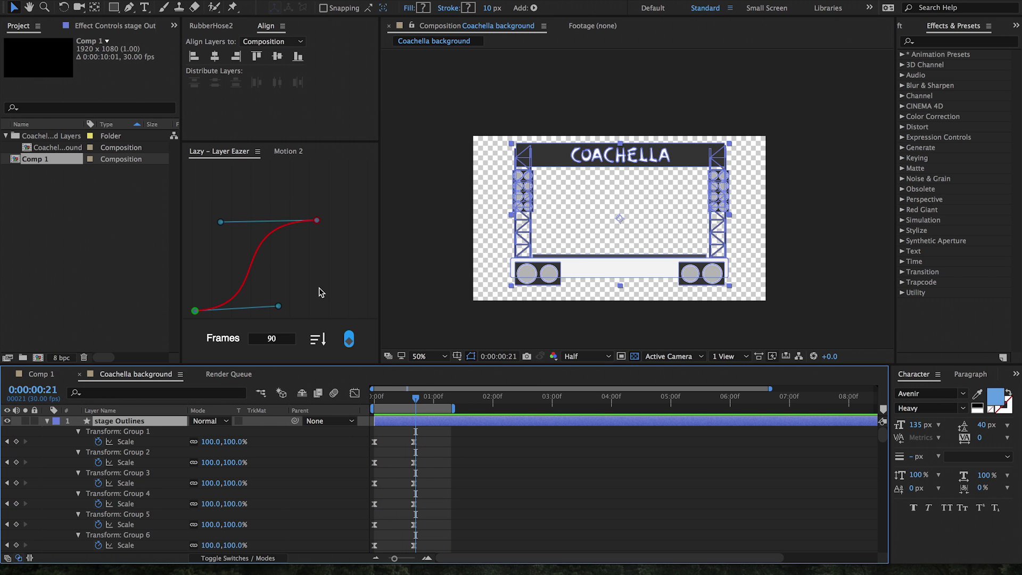
- Set a sharp ease-out curve in Lazy – Layer Eazer with Frames at 30
left_click(312, 309)
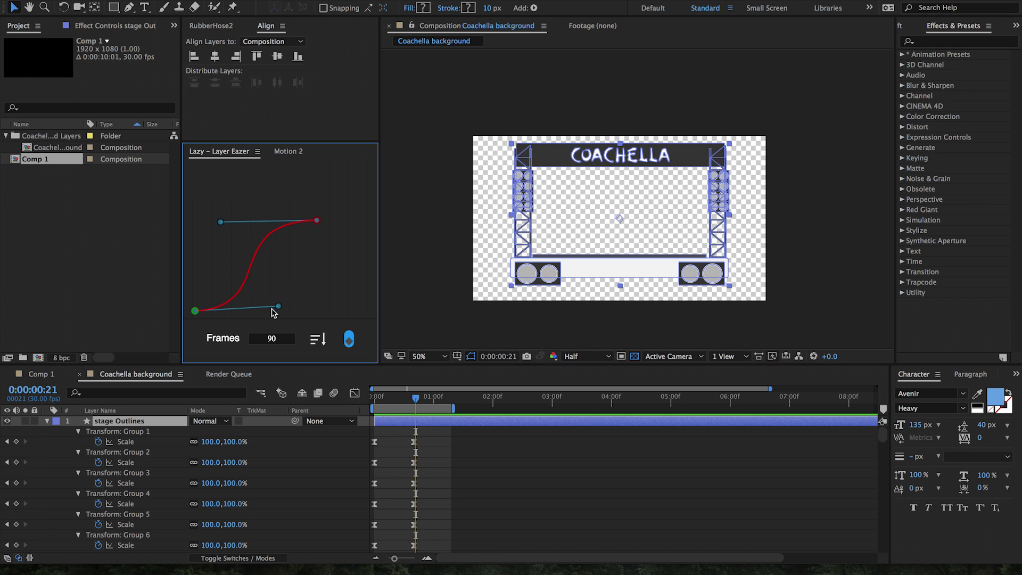
left_click_drag(280, 307, 199, 234)
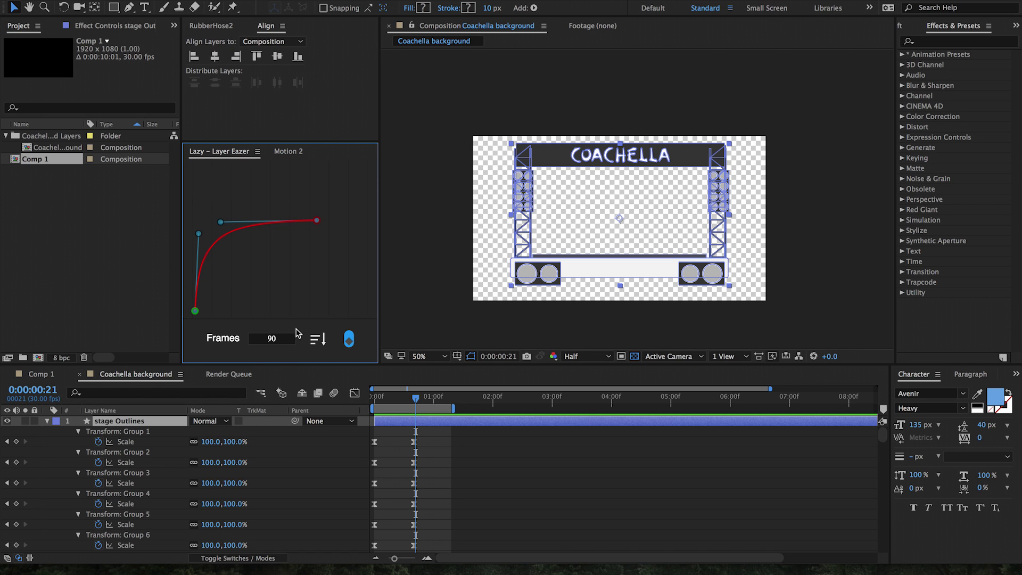
left_click(280, 338)
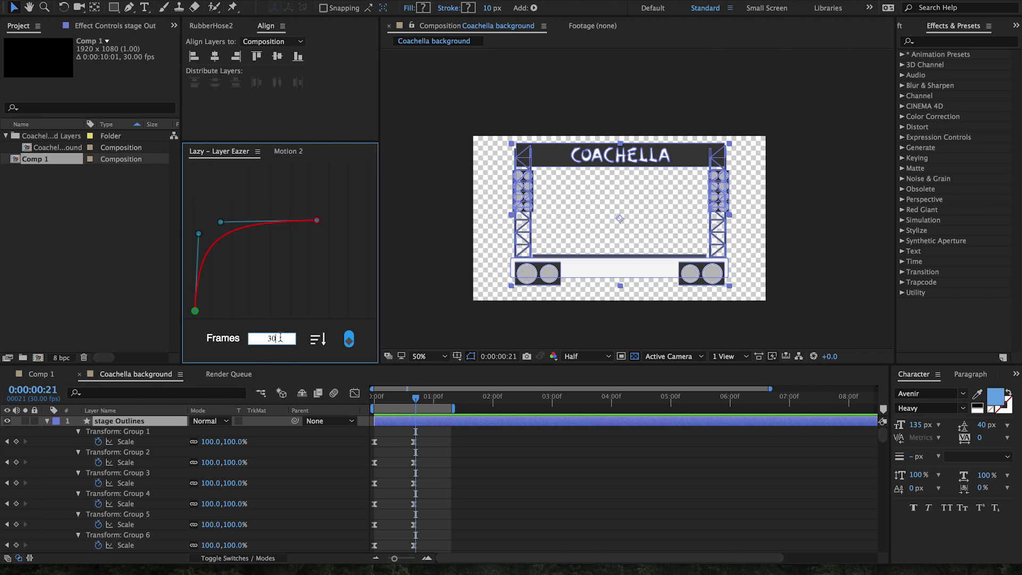
key("Return")
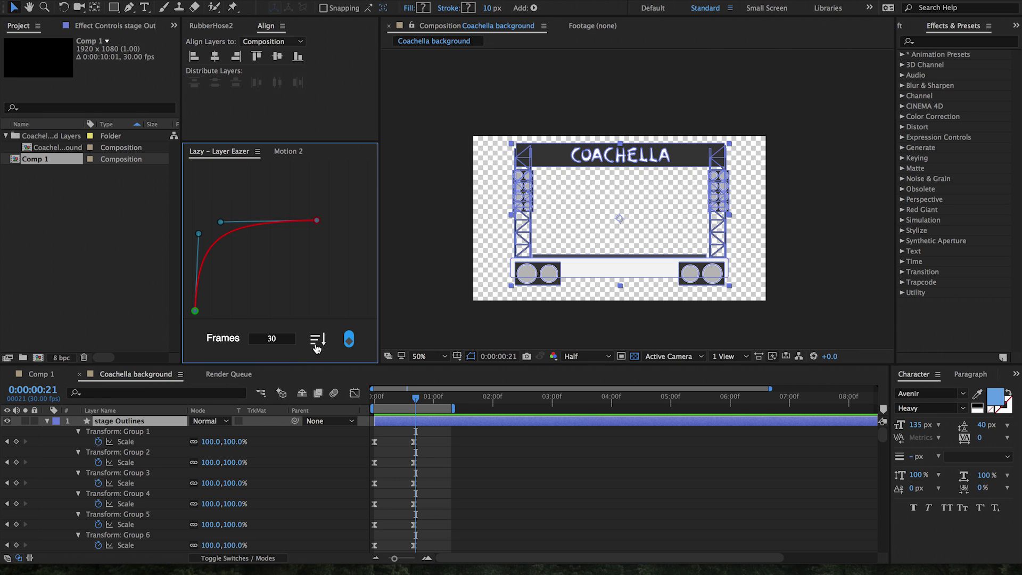
- Reverse the Layer Eazer stagger order and deselect the stage Outlines layer
left_click(317, 339)
left_click(352, 346)
left_click(429, 447)
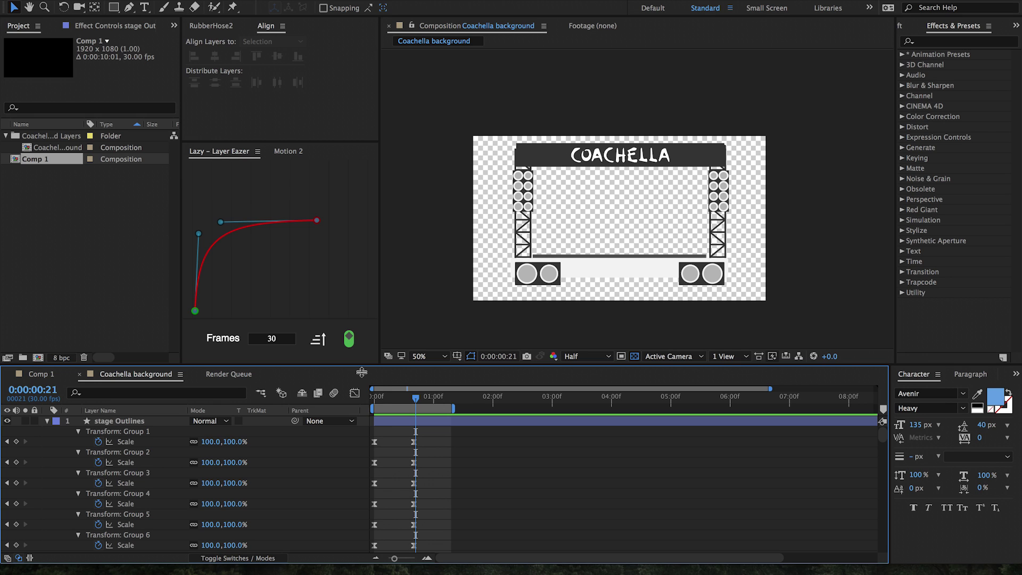
left_click(349, 340)
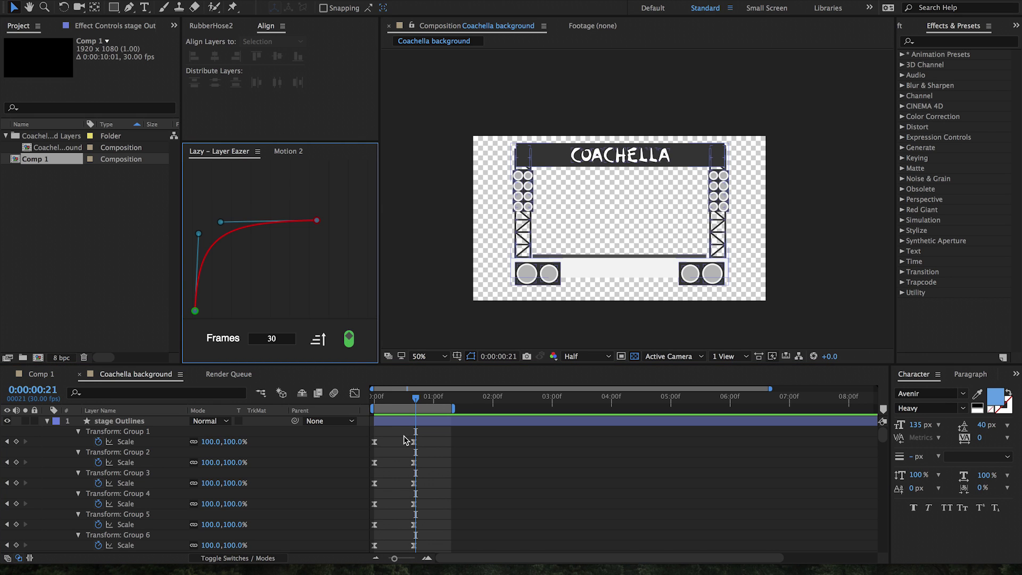
- Marquee-select the stage groups' Scale keyframes and nudge the curve's upper handle slightly left
left_click_drag(430, 440, 360, 550)
scroll(383, 505, "down", 3)
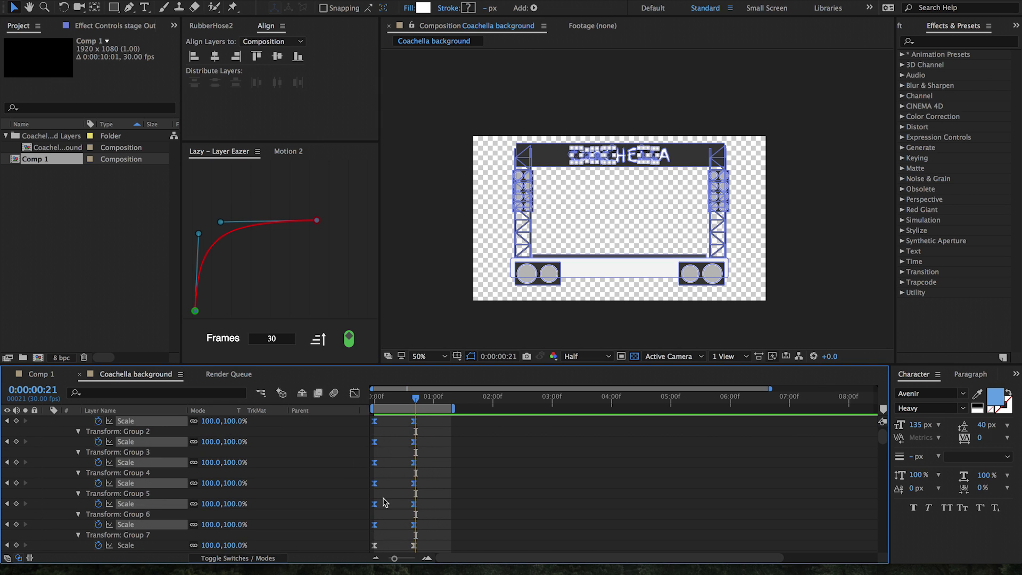
left_click(205, 236)
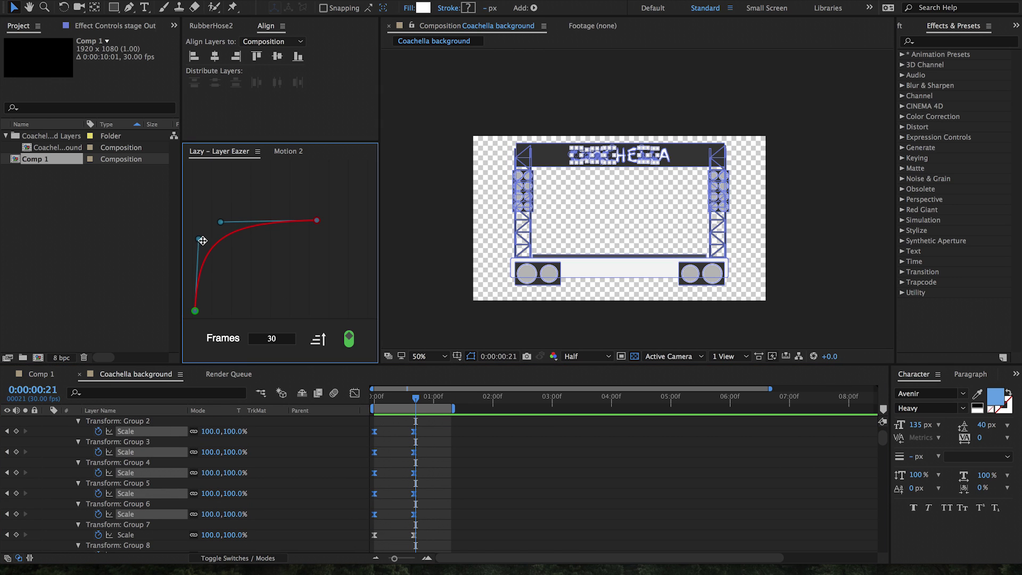
left_click_drag(221, 227, 217, 228)
- Apply the eased stagger to the Scale keyframes and scrub back to check it
left_click(349, 339)
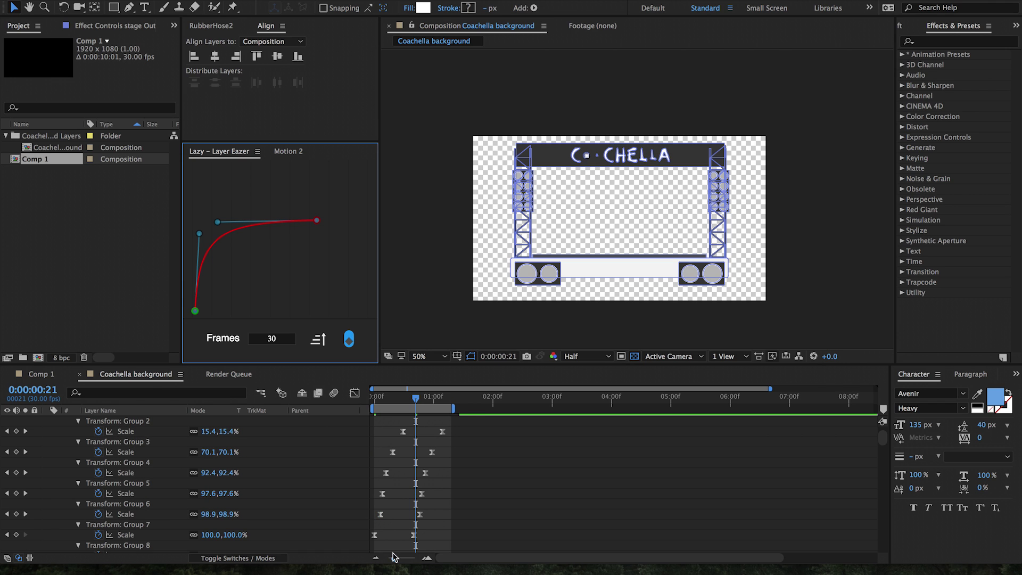
scroll(410, 528, "up", 1)
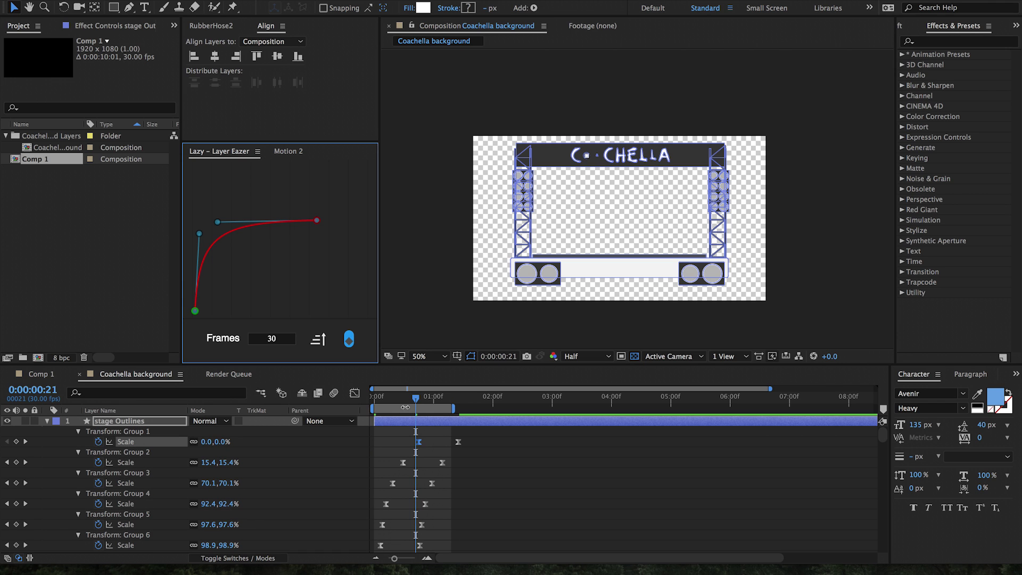
left_click_drag(403, 399, 377, 409)
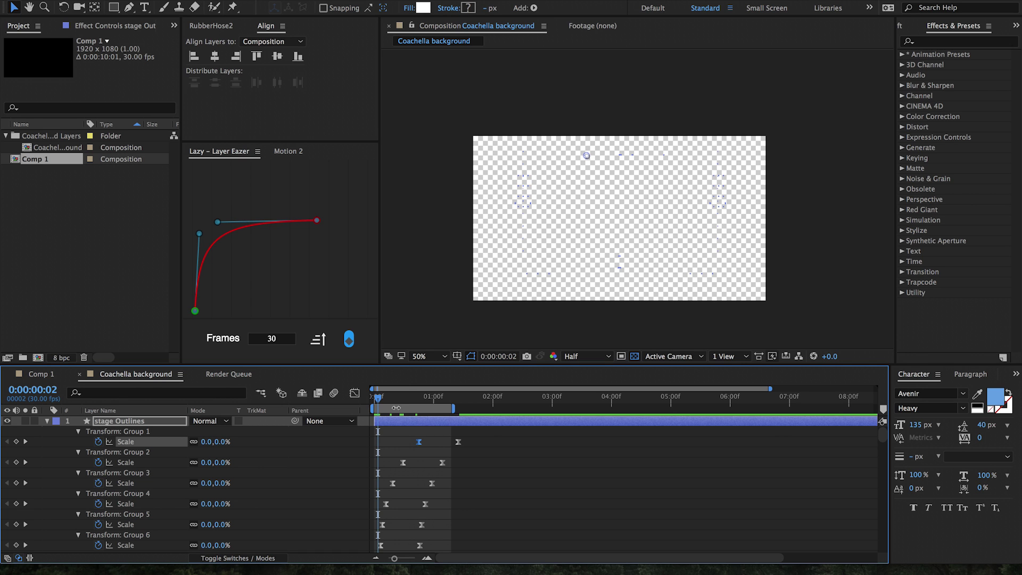
- Undo that stagger and marquee-select the Scale keyframes of every stage group
key("ctrl+z")
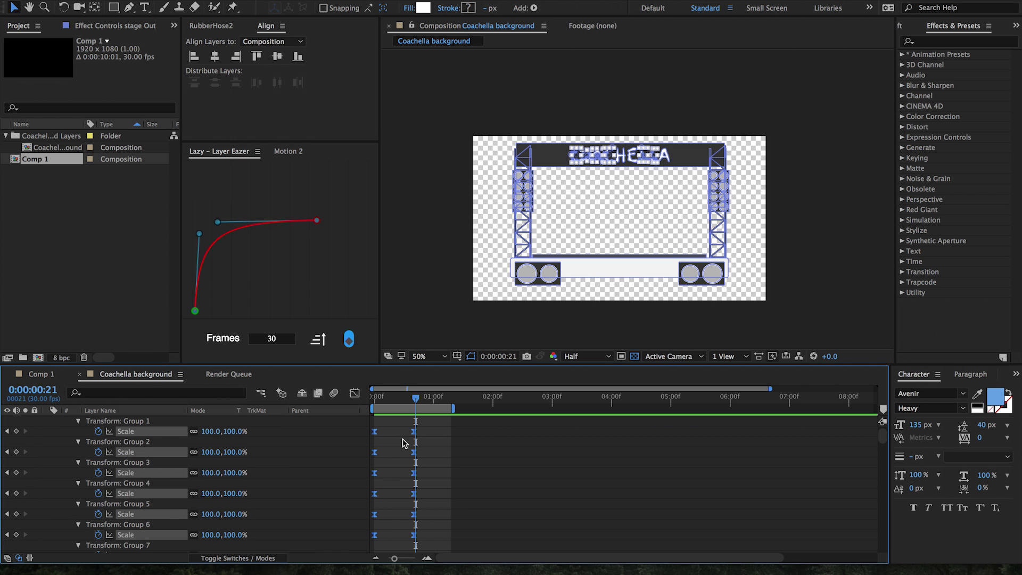
left_click(414, 431)
key("grave")
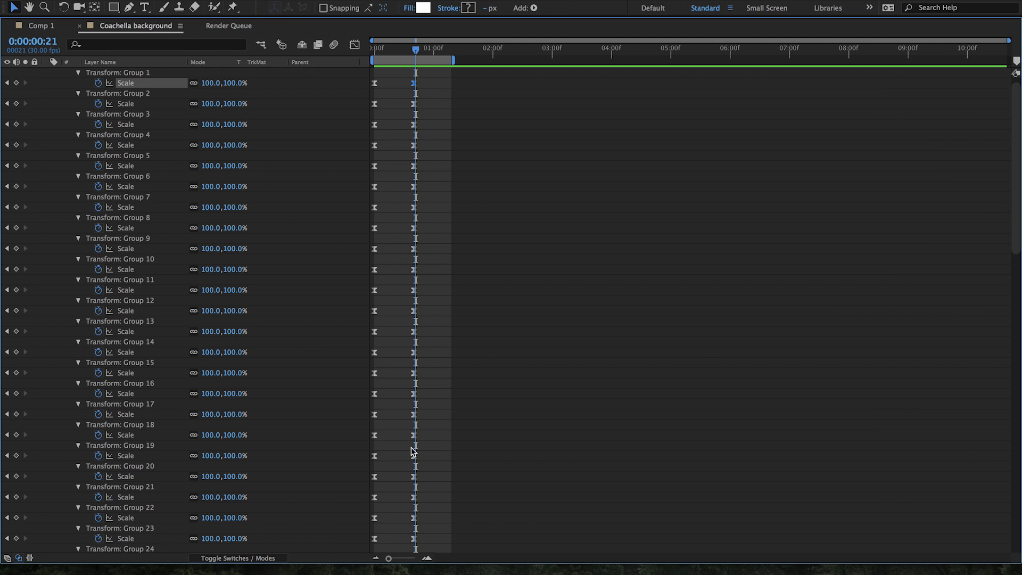
scroll(444, 124, "up", 1)
left_click_drag(431, 96, 371, 551)
key("grave")
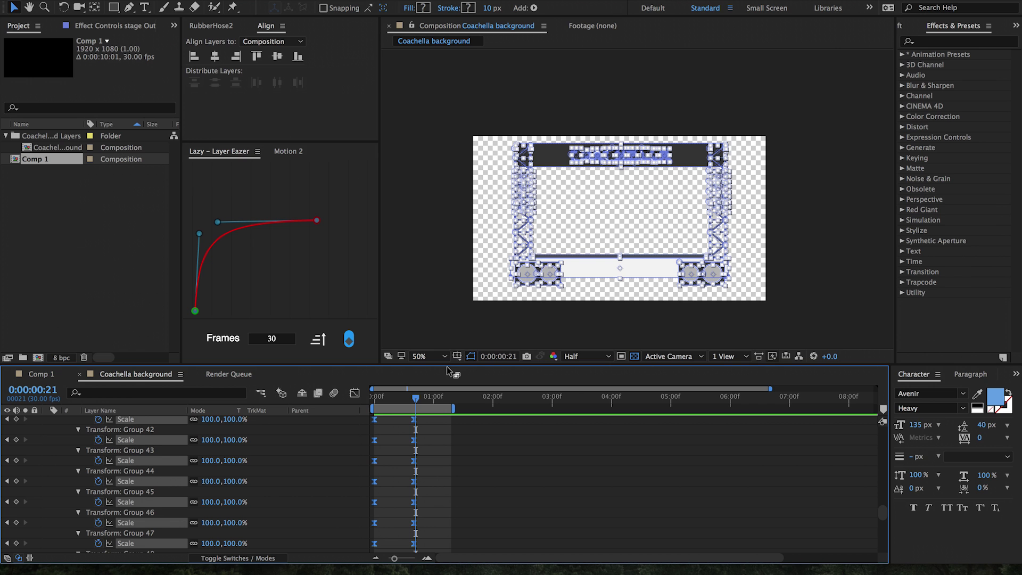
- Apply the eased Lazy stagger to all selected Scale keyframes, so Group 1 starts last
left_click(198, 233)
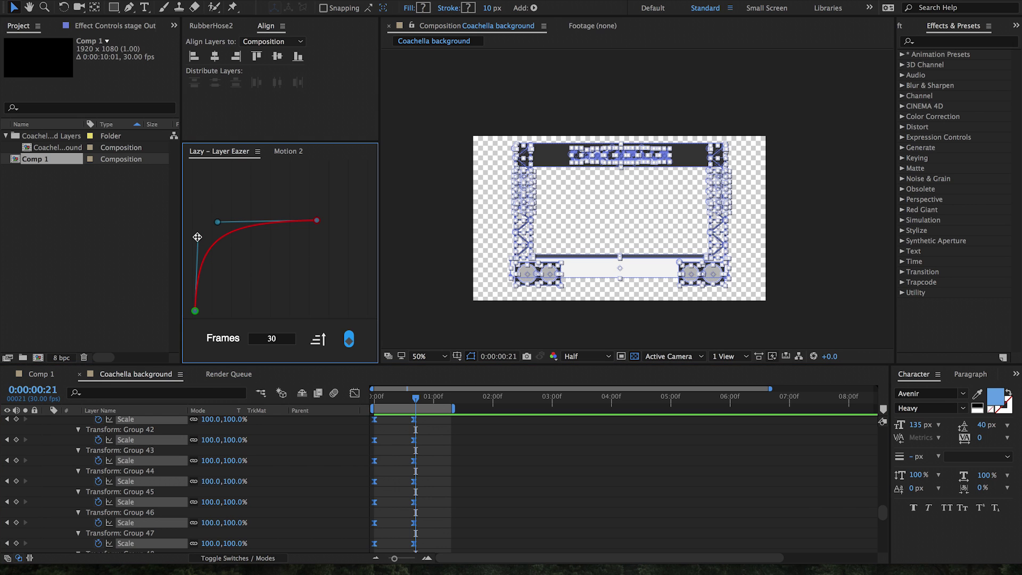
left_click_drag(197, 236, 198, 236)
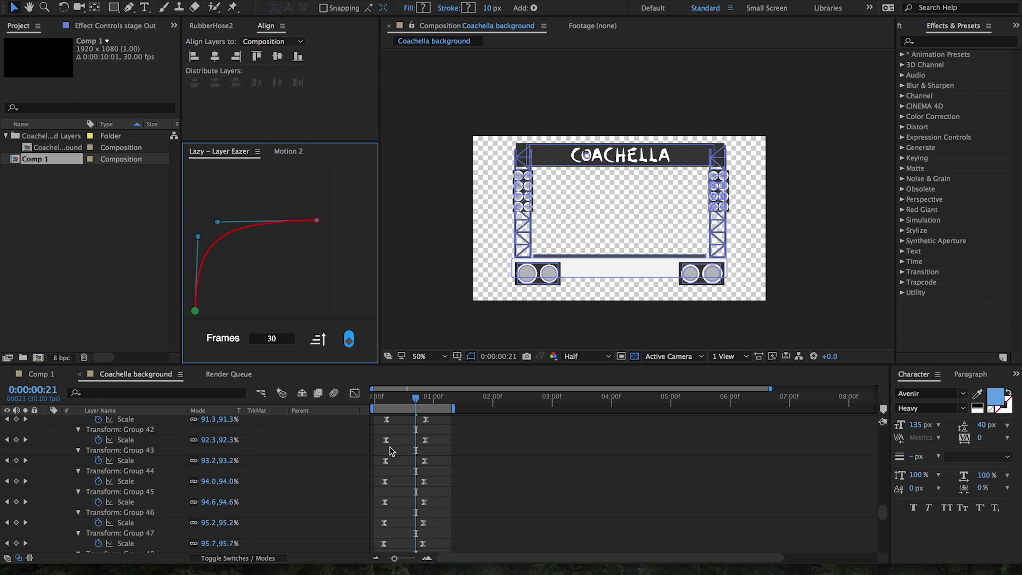
key("grave")
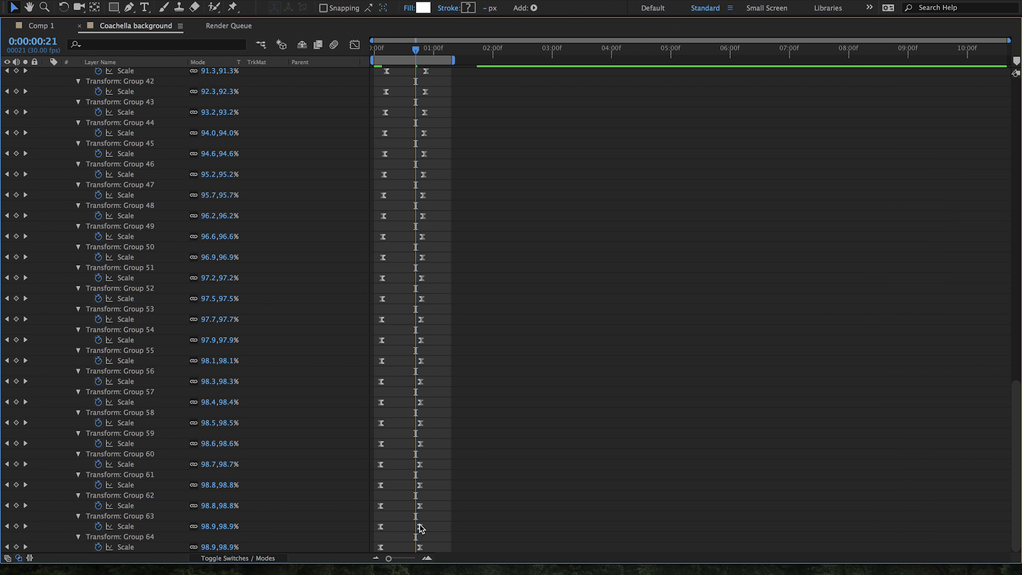
scroll(414, 451, "up", 15)
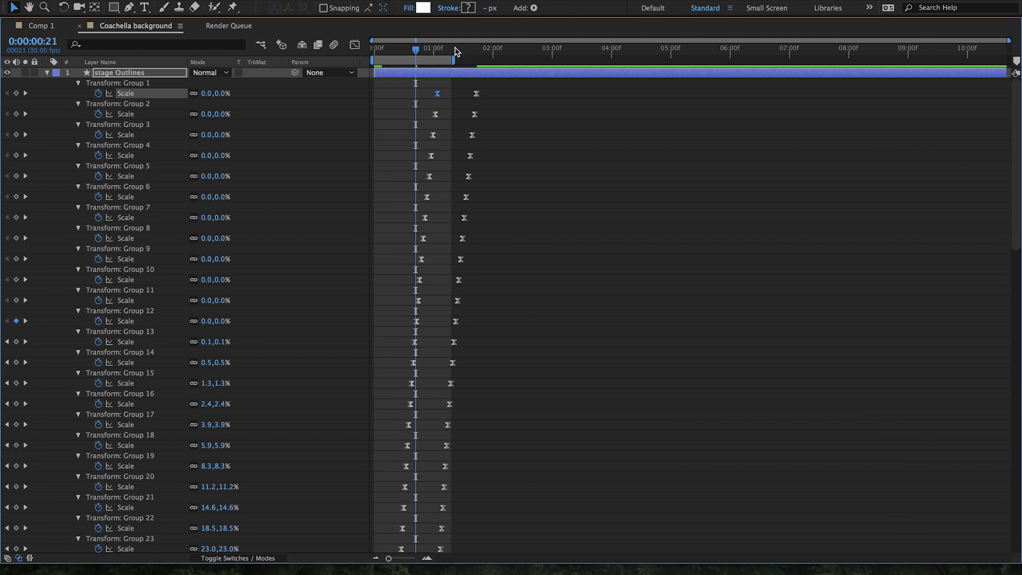
- Extend the work area end to 02:00f and rewind the playhead to the start
left_click_drag(455, 59, 487, 60)
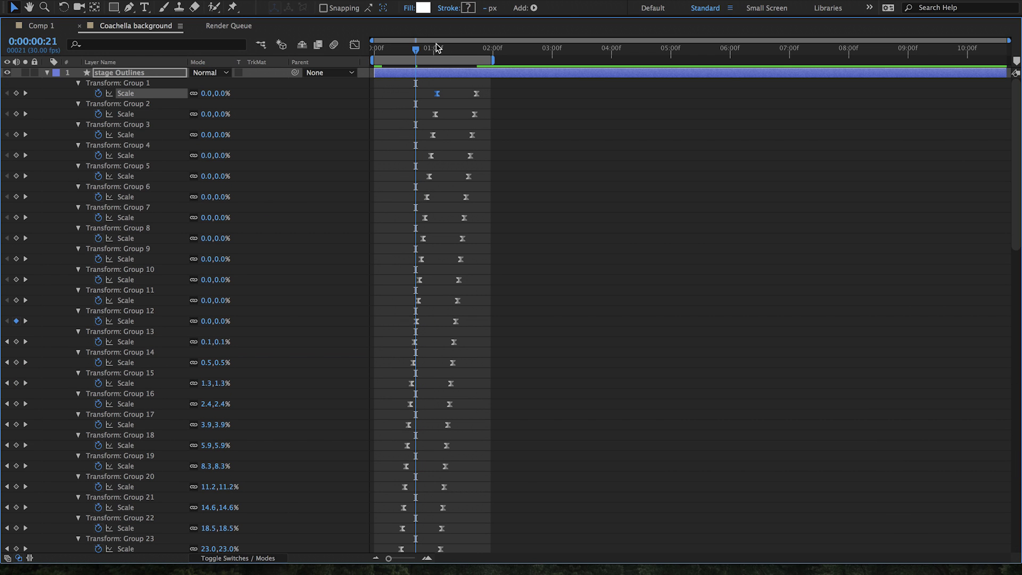
scroll(417, 198, "down", 15)
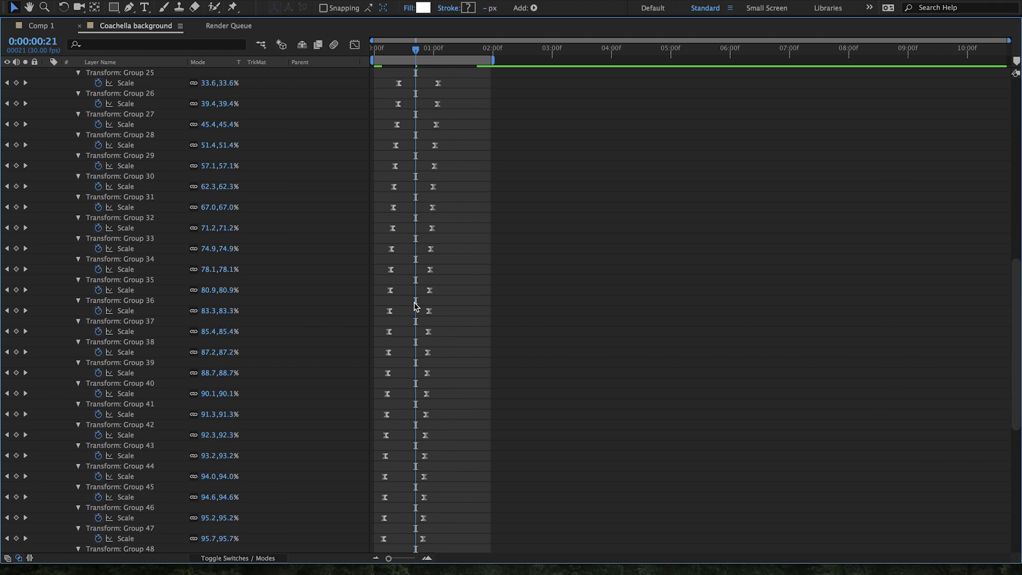
key("grave")
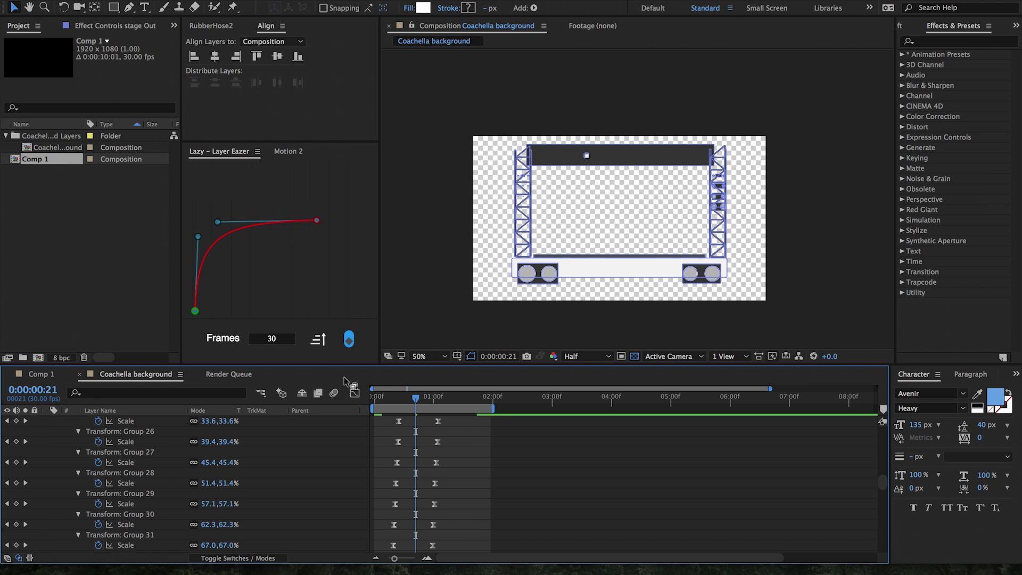
left_click_drag(395, 400, 362, 402)
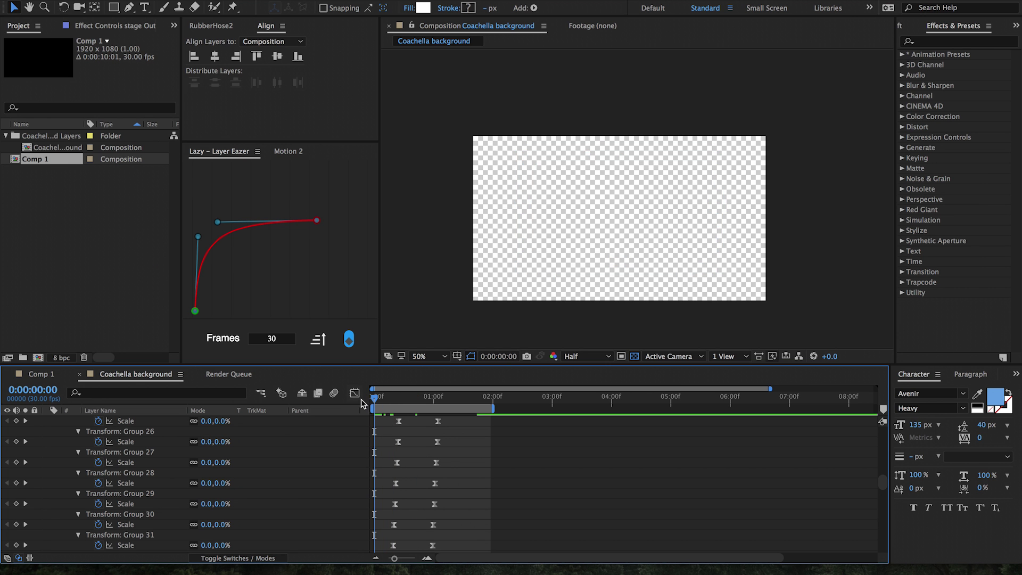
- Play the staggered stage animation, then rewind the mask, TEXT and BG title composition to frame 0
key("space")
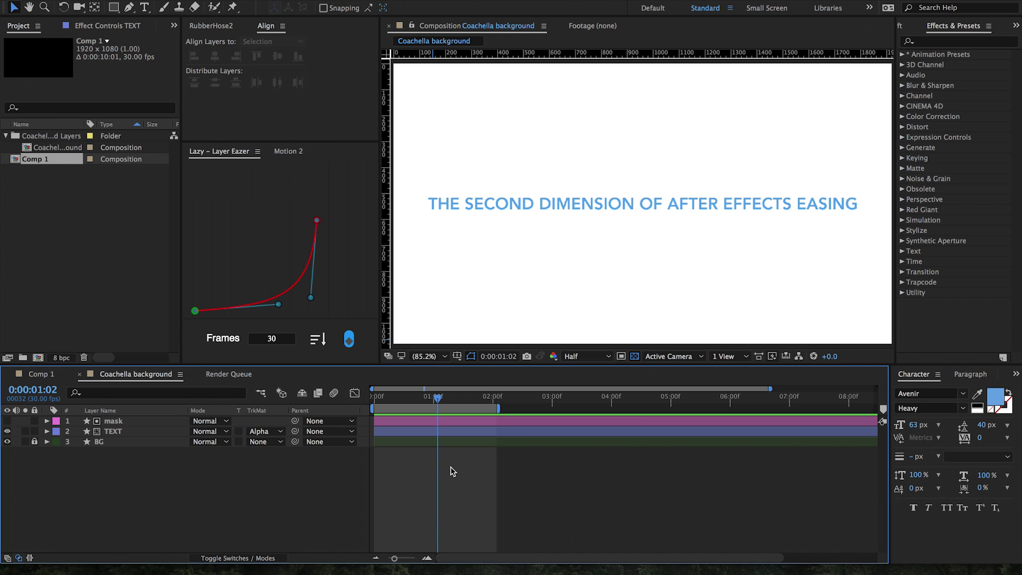
left_click_drag(436, 401, 372, 400)
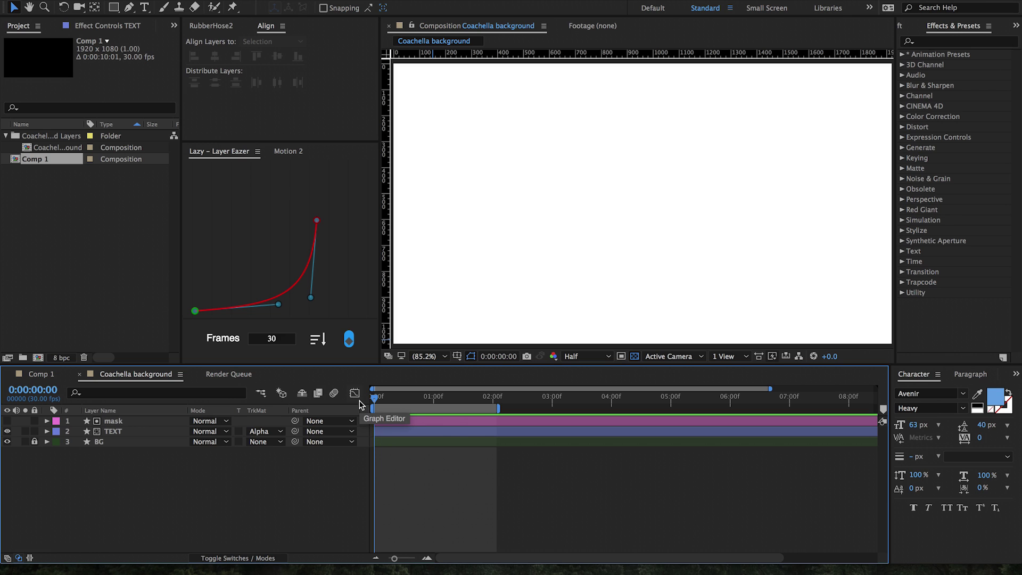
- Select the TEXT layer and scrub through the title letters rising in
left_click(387, 427)
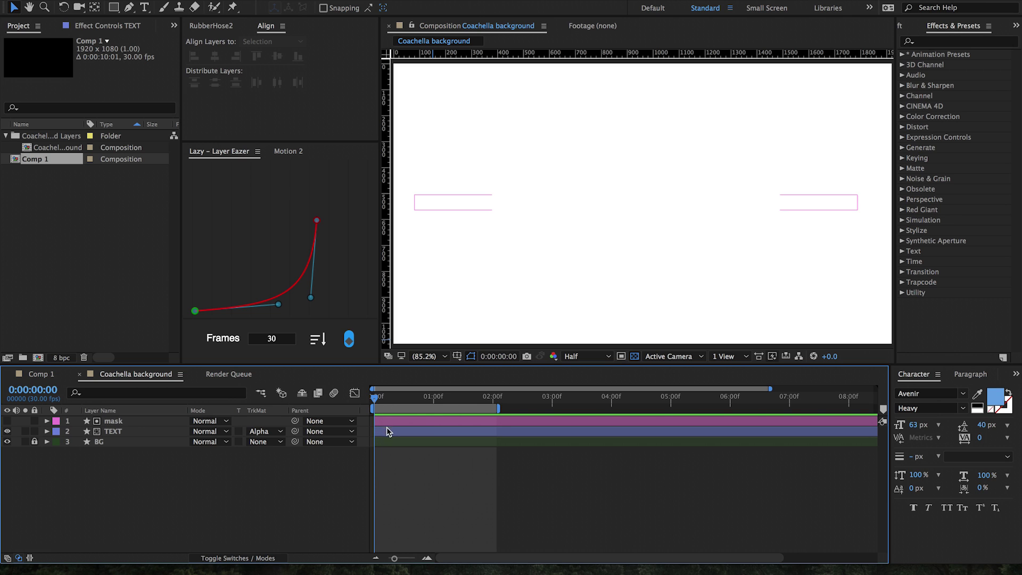
left_click(387, 429)
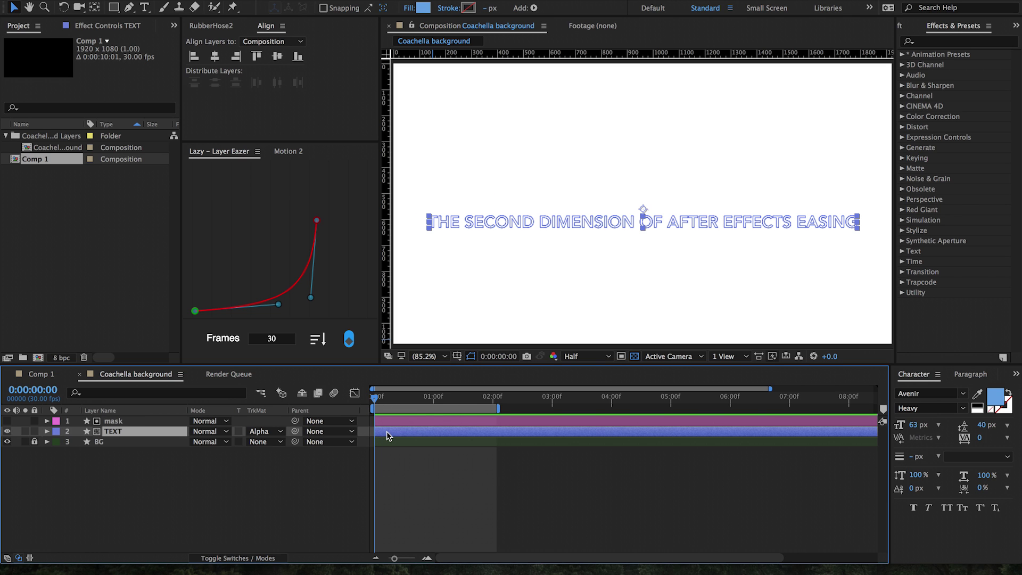
key("Page_Down")
left_click_drag(381, 397, 436, 405)
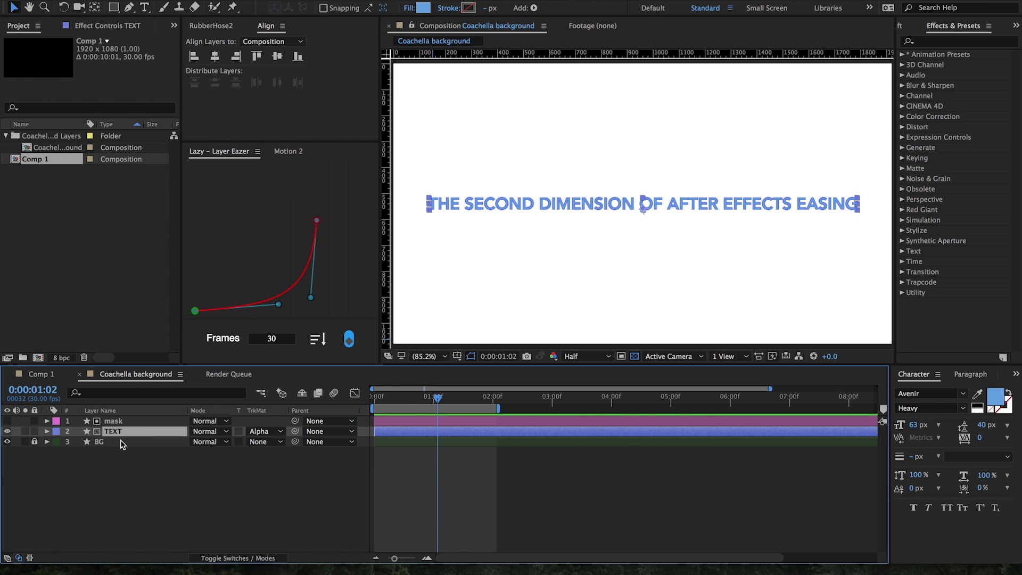
key("u")
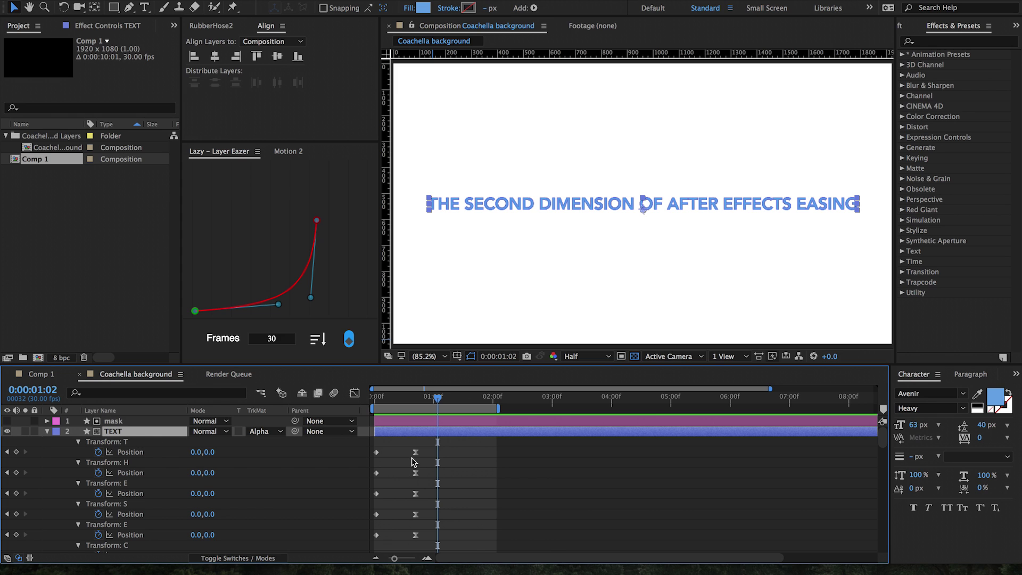
key("u")
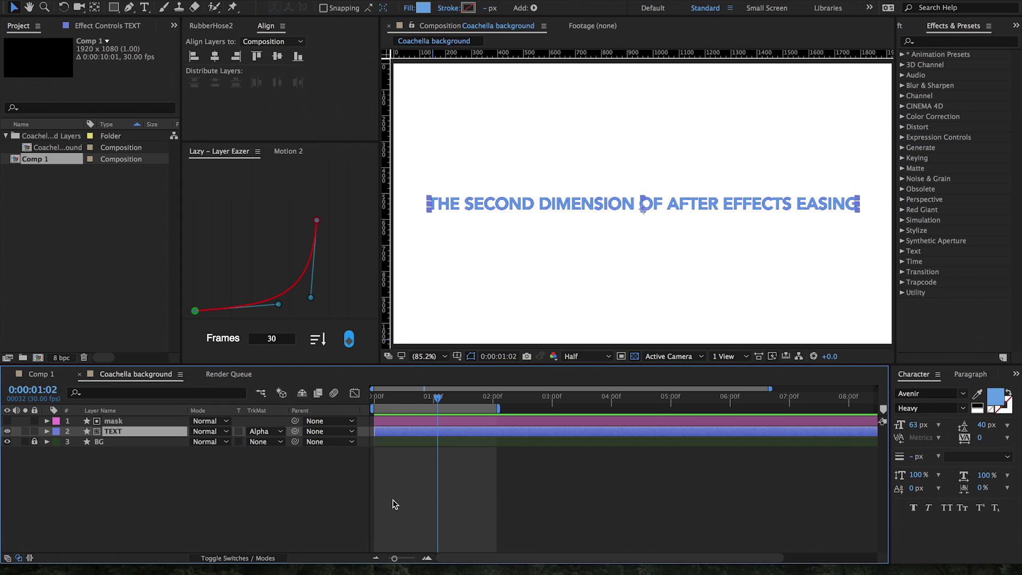
- Preview the title rise-in, then show each letter's Position keyframes (0,70.0 to 0,0.0) at frame 0
left_click_drag(395, 394, 375, 397)
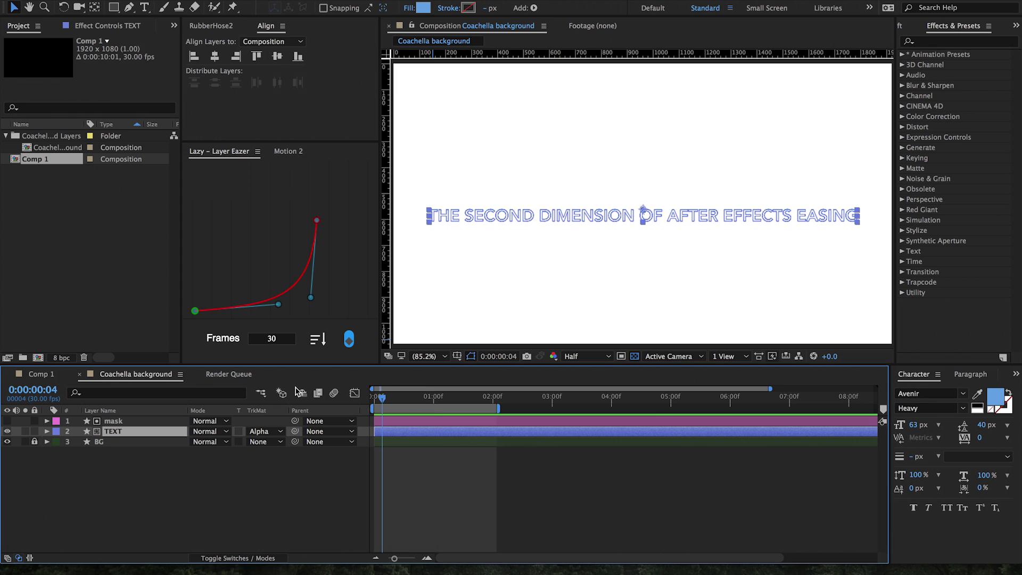
key("space")
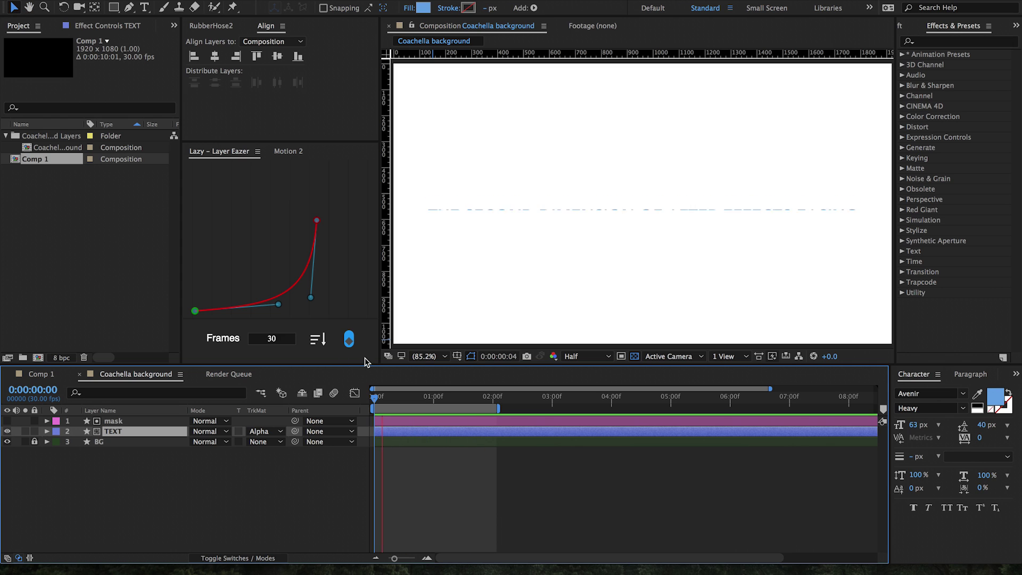
key("space")
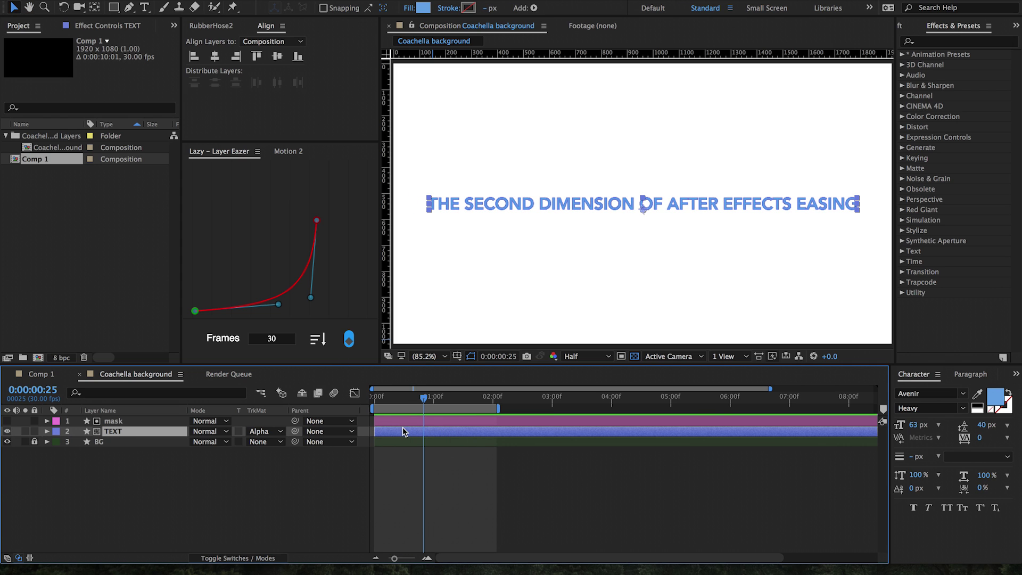
key("u")
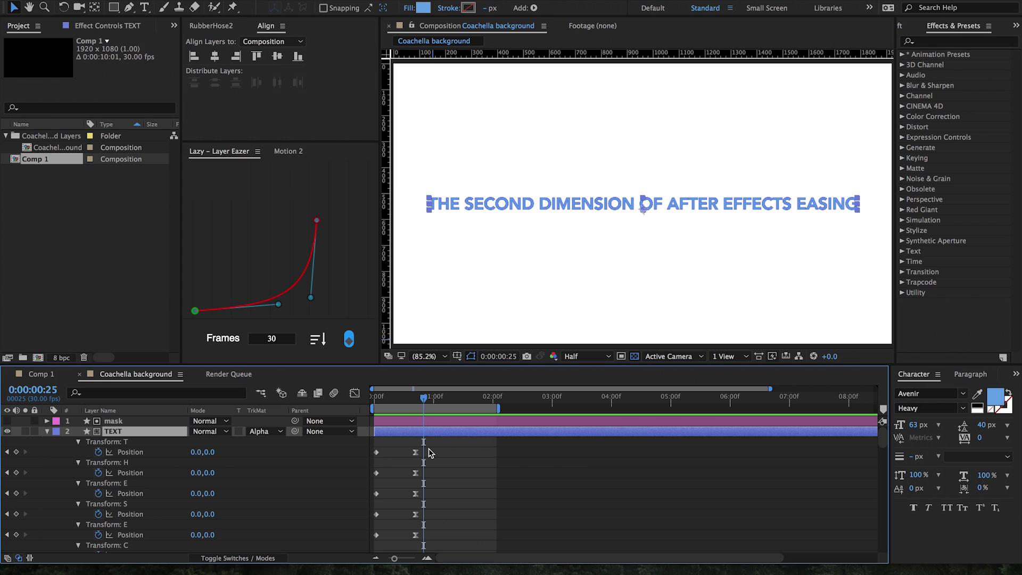
left_click_drag(407, 397, 371, 398)
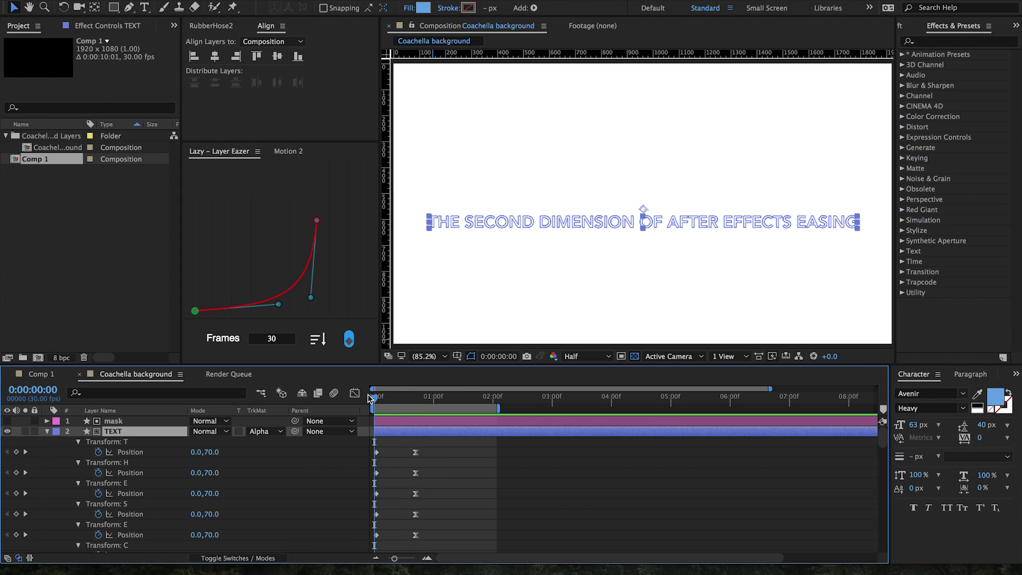
- Deselect the TEXT layer and bend the Lazy curve into a sharp, fast-rising ease-out that flattens
left_click(437, 451)
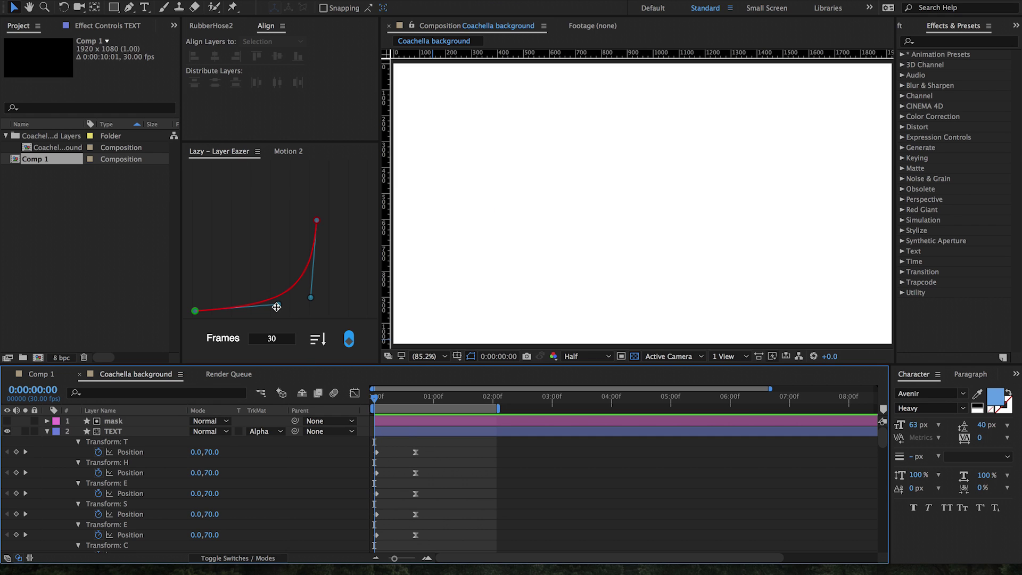
left_click_drag(276, 307, 190, 228)
left_click_drag(311, 297, 237, 219)
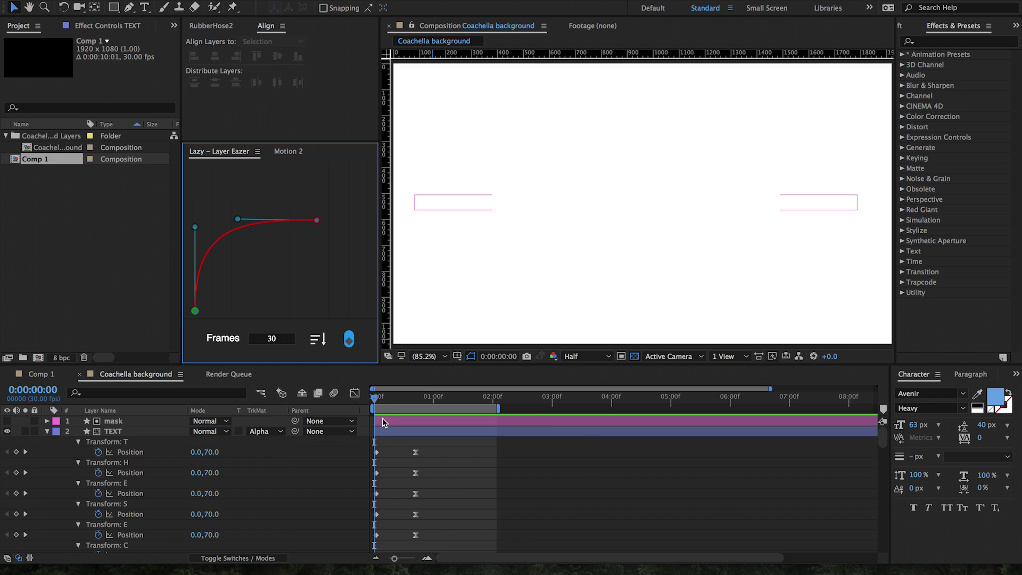
left_click(373, 402)
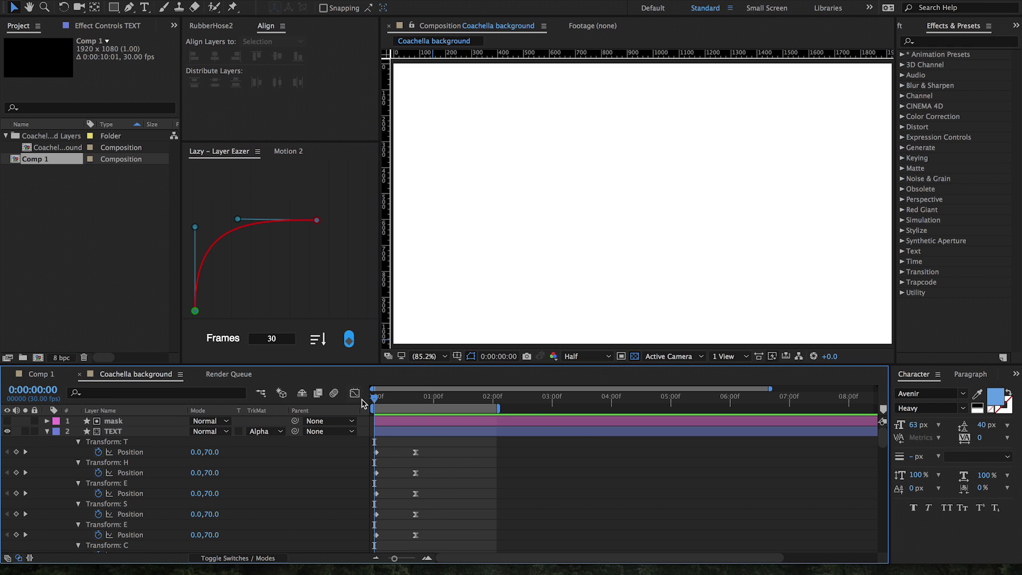
left_click(418, 431)
left_click_drag(406, 447, 455, 550)
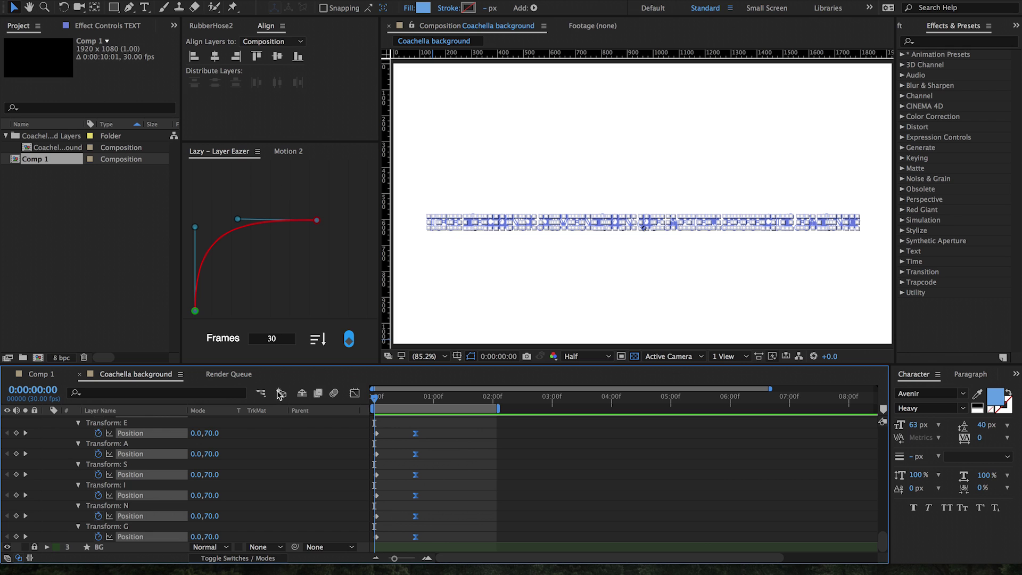
left_click(436, 537)
scroll(436, 536, "up", 10)
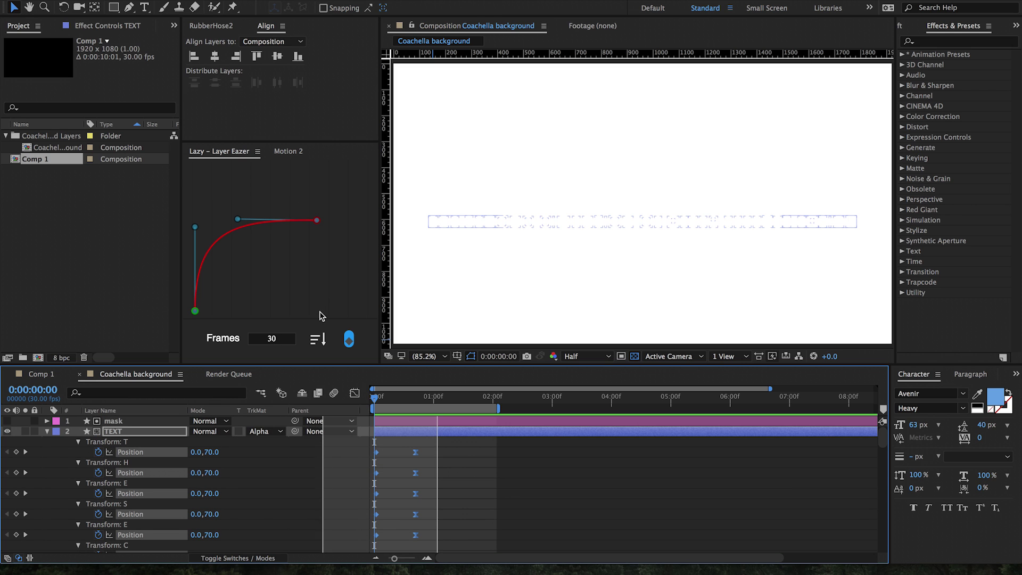
left_click_drag(400, 455, 458, 551)
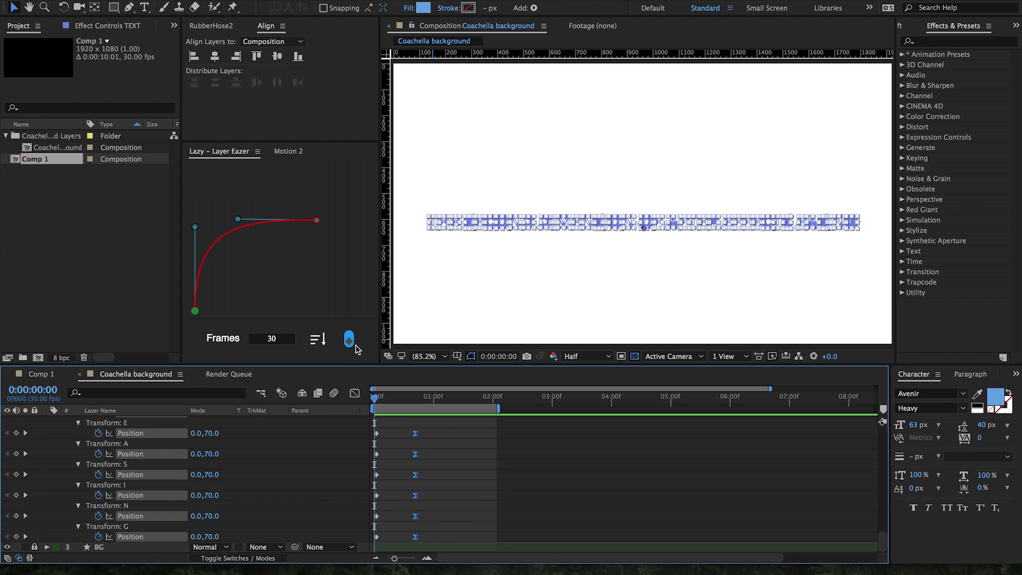
scroll(231, 509, "up", 10)
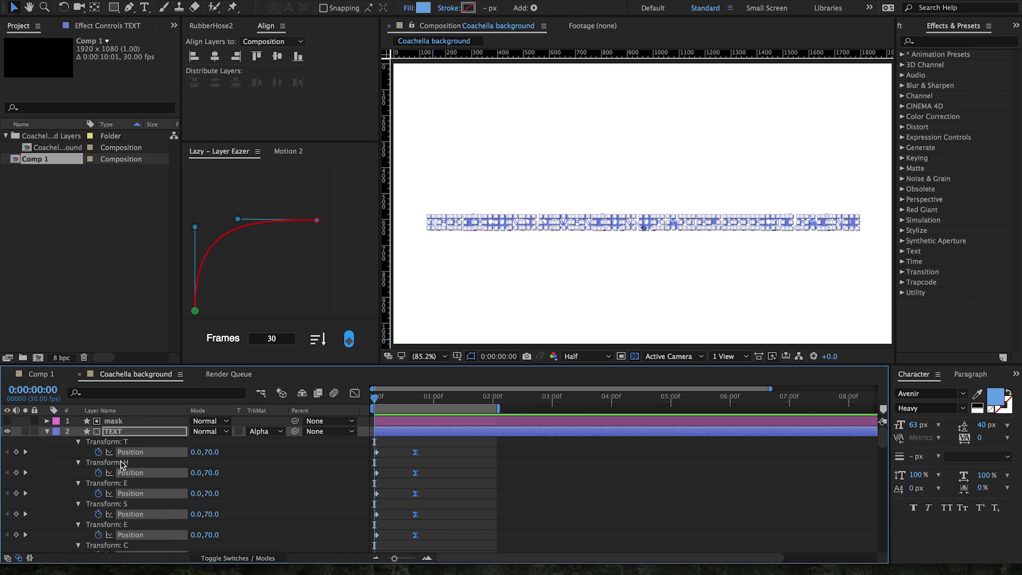
left_click(463, 524)
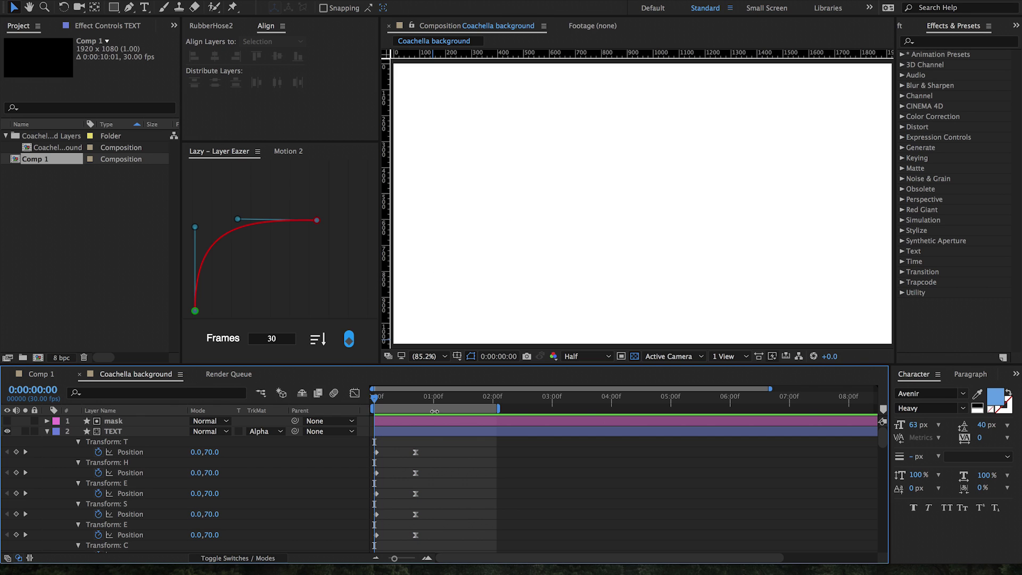
- At frame 20, select the TEXT layer's Position keyframes and apply the ease-out Lazy stagger
left_click_drag(398, 400, 414, 399)
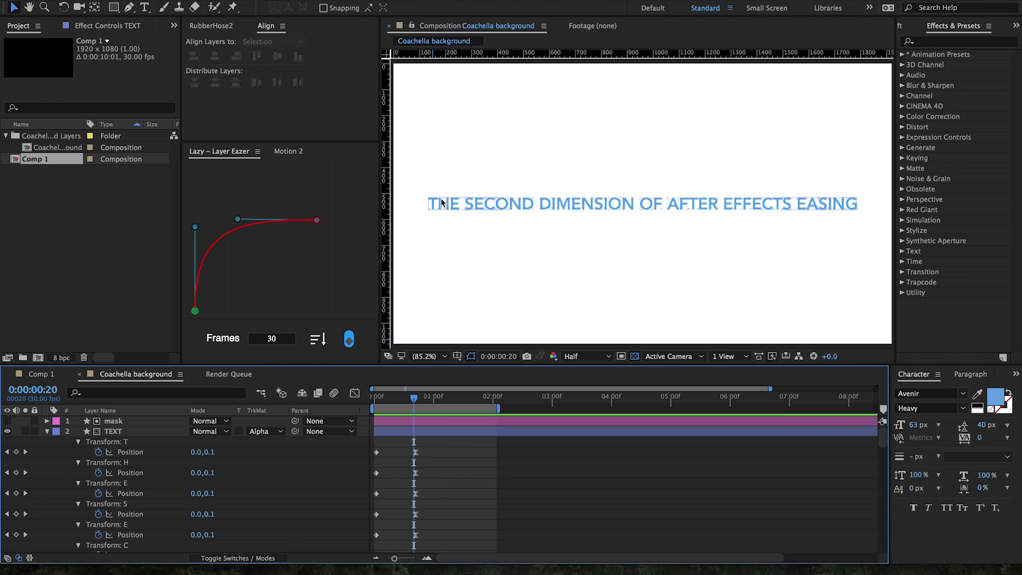
left_click(418, 441)
scroll(431, 450, "down", 5)
left_click_drag(431, 543, 405, 420)
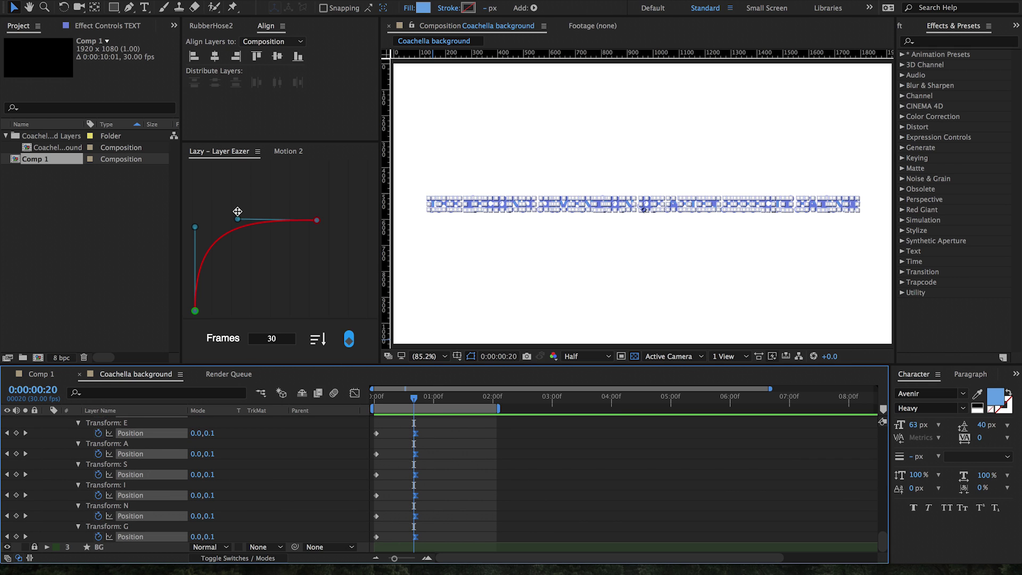
left_click(195, 226)
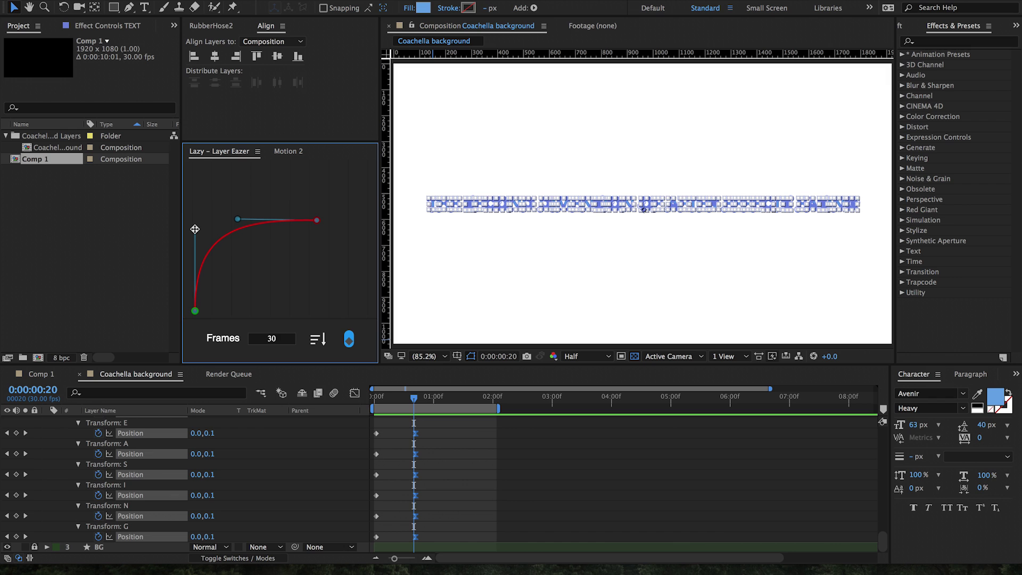
left_click_drag(195, 228, 195, 229)
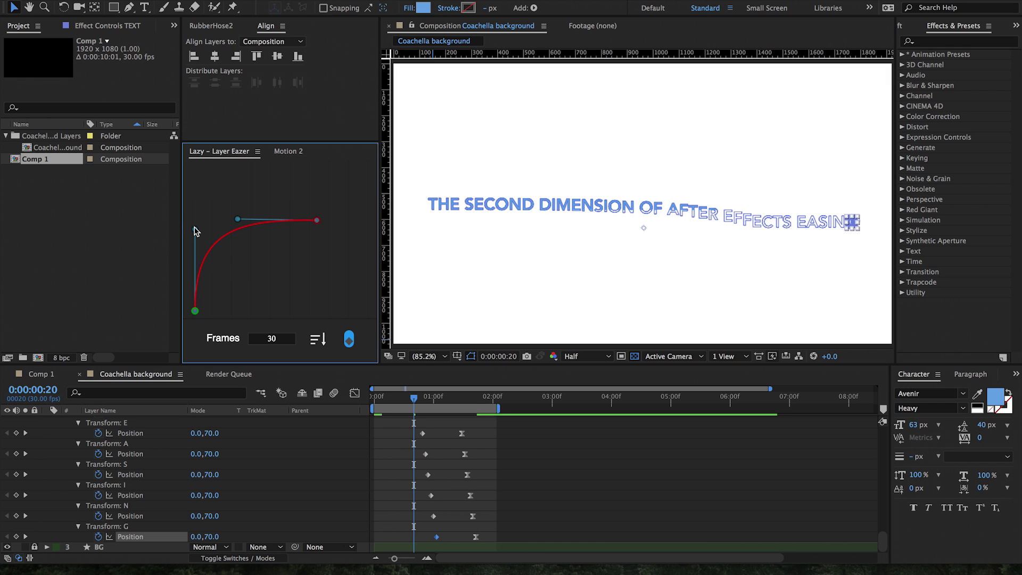
- Enlarge the timeline to check each letter's staggered keyframes at the early frames
key("grave")
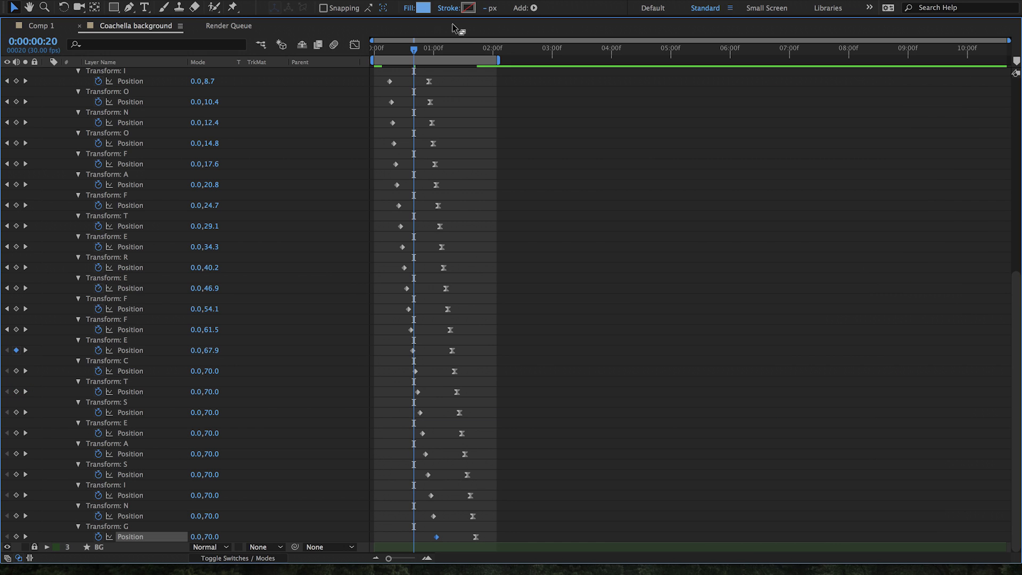
scroll(404, 141, "up", 10)
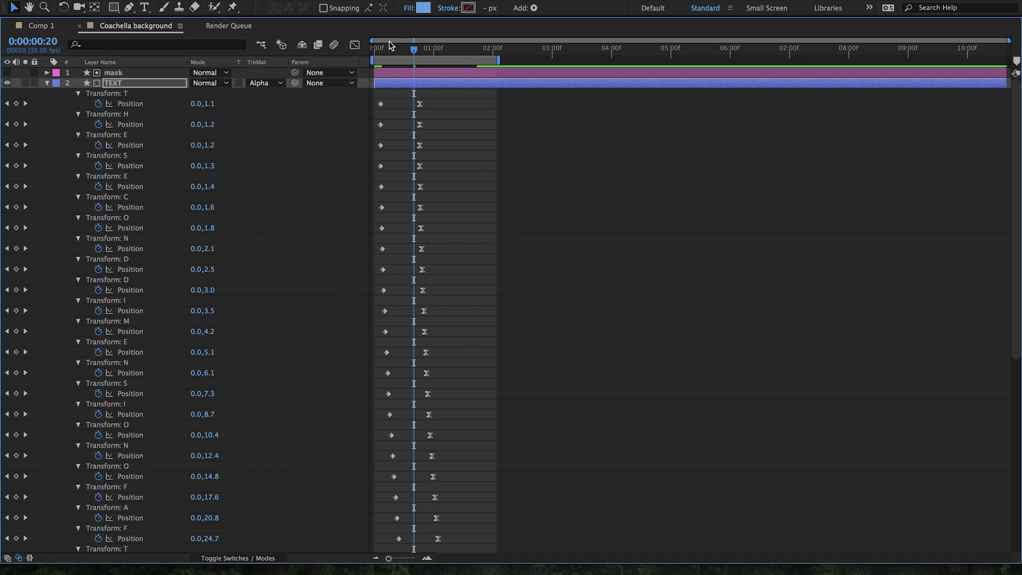
left_click_drag(391, 46, 420, 48)
scroll(449, 340, "down", 10)
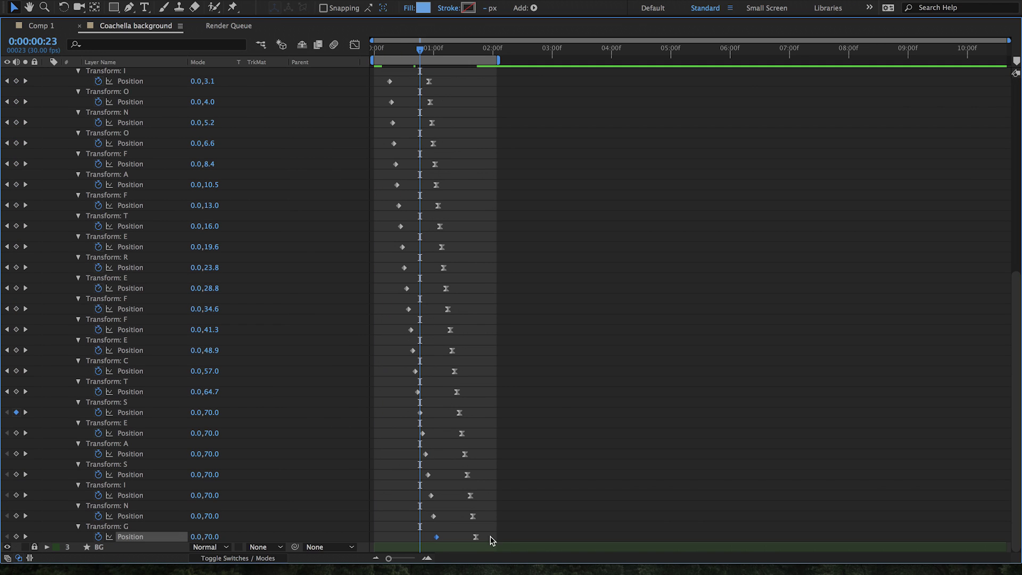
key("grave")
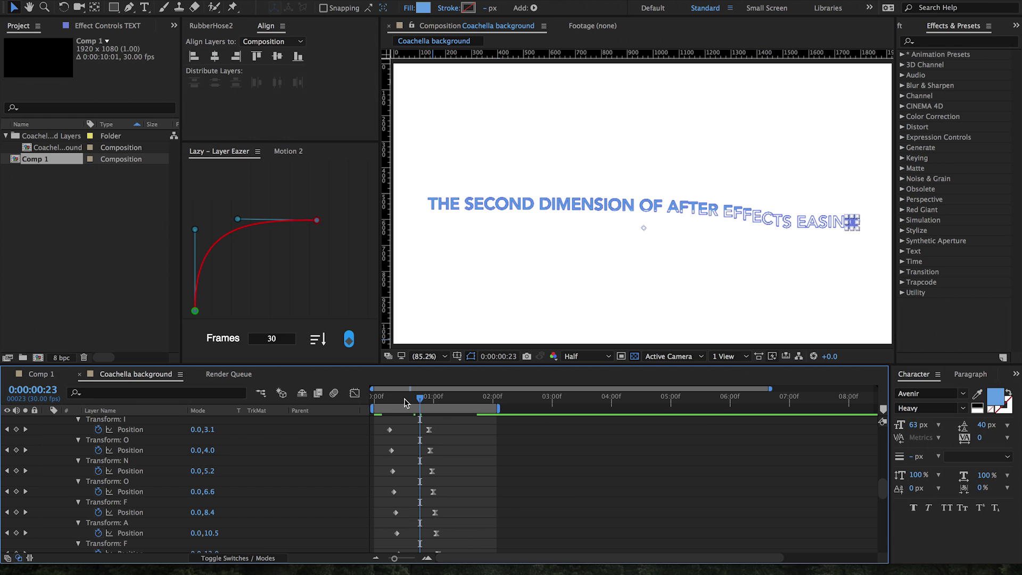
- Return to the first frame and preview the staggered title letters rising in
left_click_drag(404, 402, 344, 389)
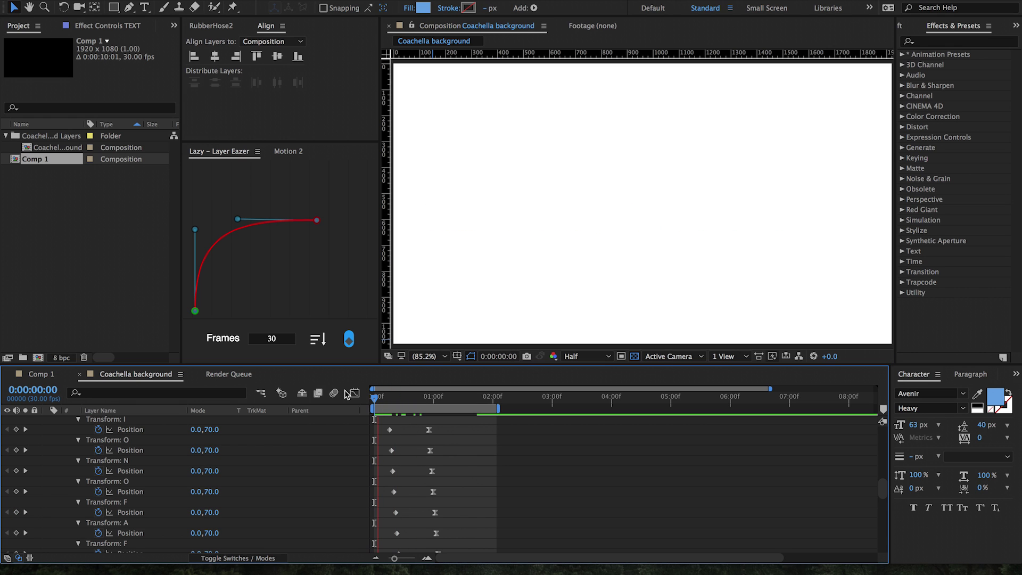
key("space")
key("space")
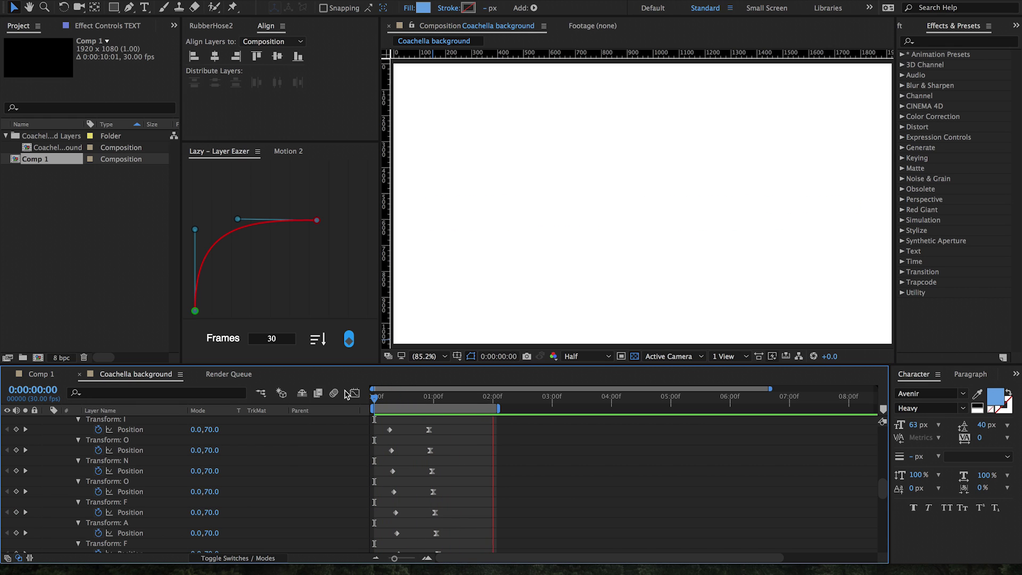
key("space")
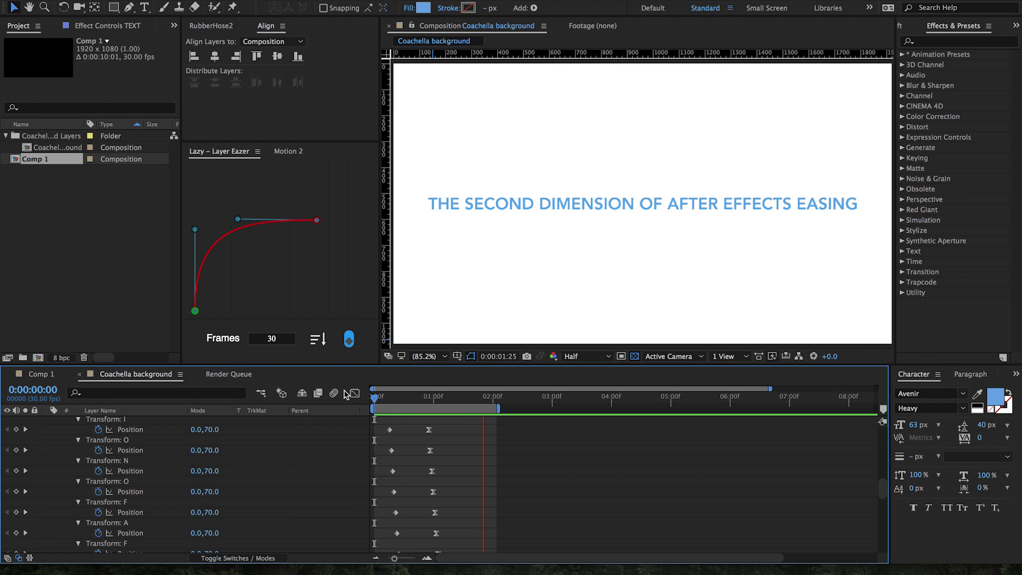
key("space")
scroll(501, 494, "down", 8)
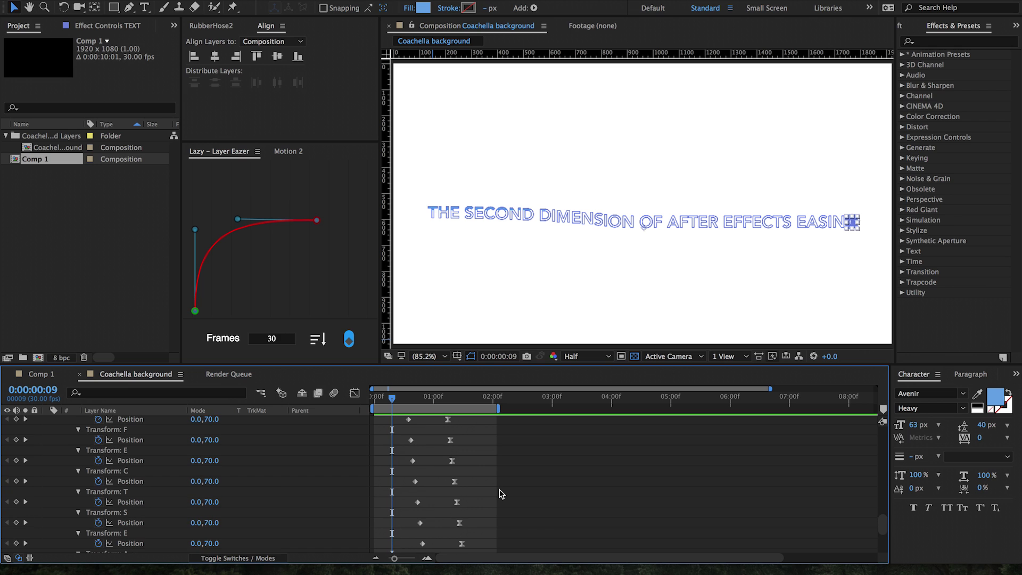
- Undo the ease-out stagger and re-stagger the letters with an S-shaped ease-in-out curve
left_click(136, 0)
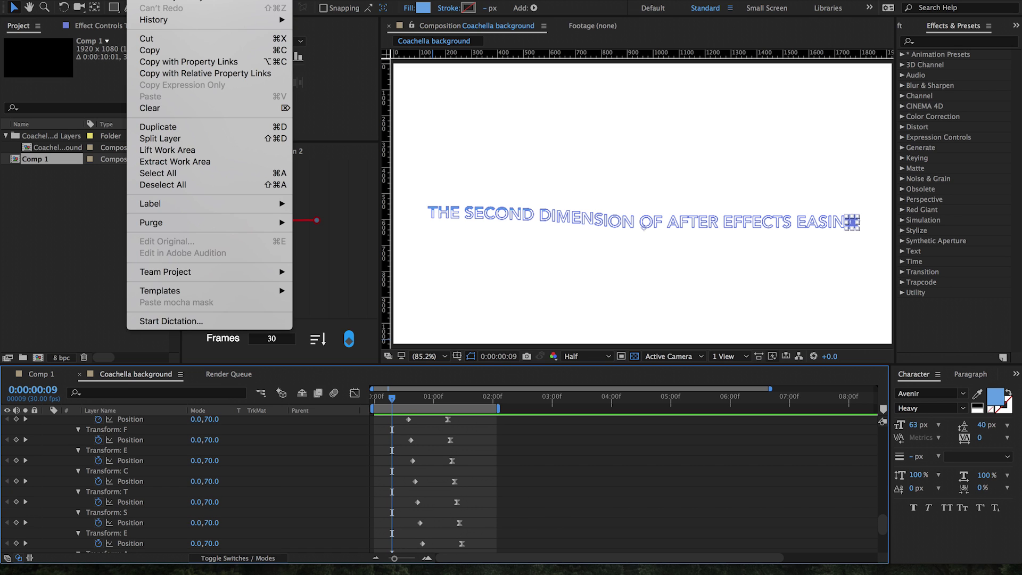
left_click(149, 3)
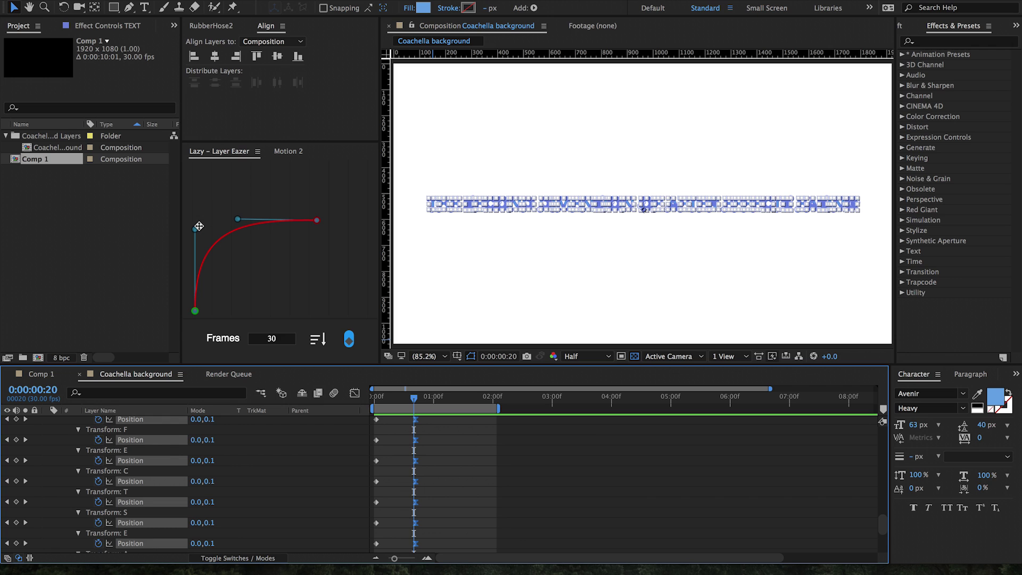
left_click_drag(199, 227, 270, 326)
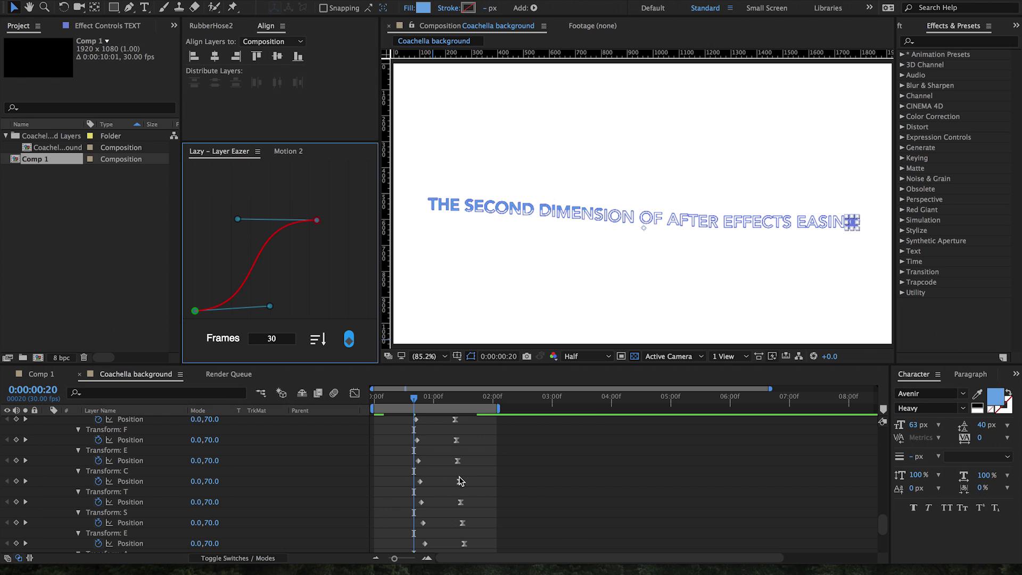
- Inspect the new keyframe spacing at frame 14, then play the letter-by-letter rise from the start
key("grave")
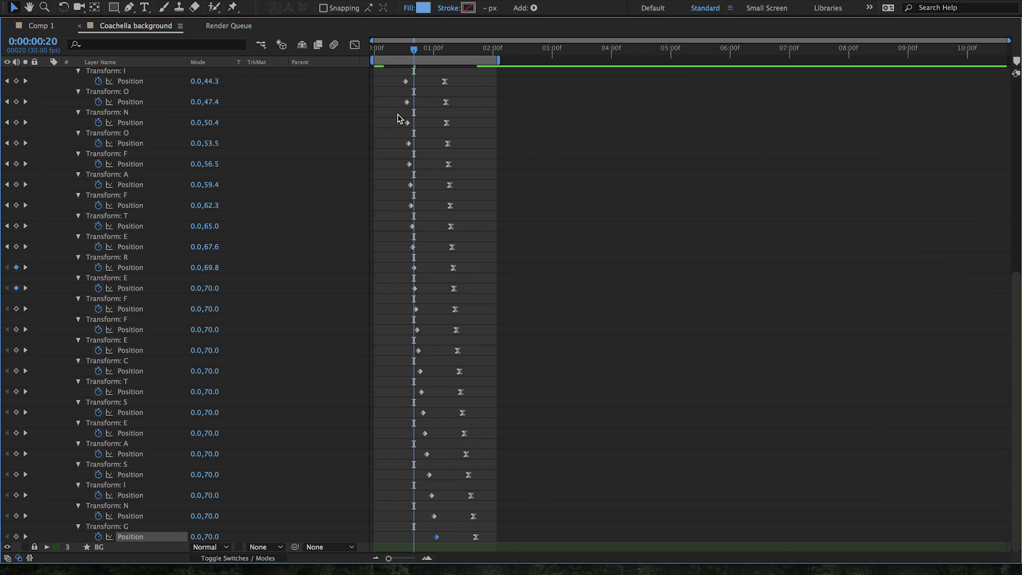
scroll(399, 118, "up", 5)
mouse_move(382, 53)
left_mouse_down()
mouse_move(373, 52)
mouse_move(403, 53)
left_mouse_up()
key("grave")
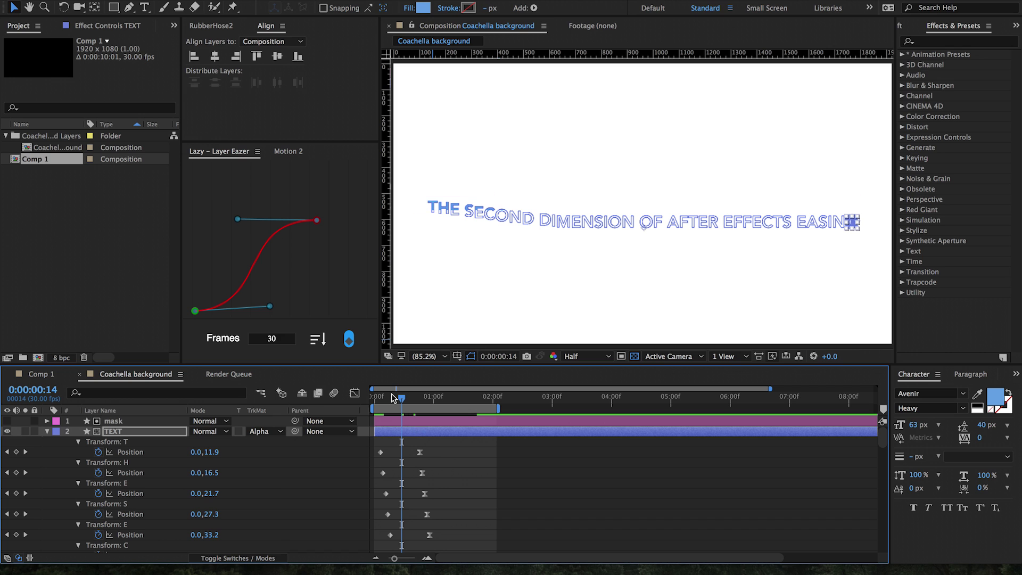
left_click_drag(392, 398, 243, 400)
key("space")
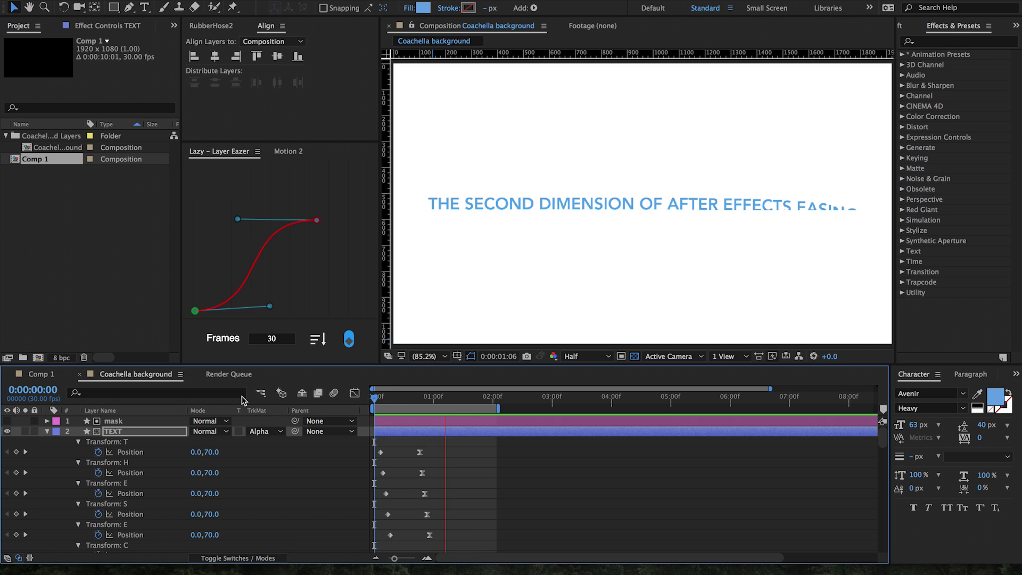
left_click_drag(394, 401, 301, 415)
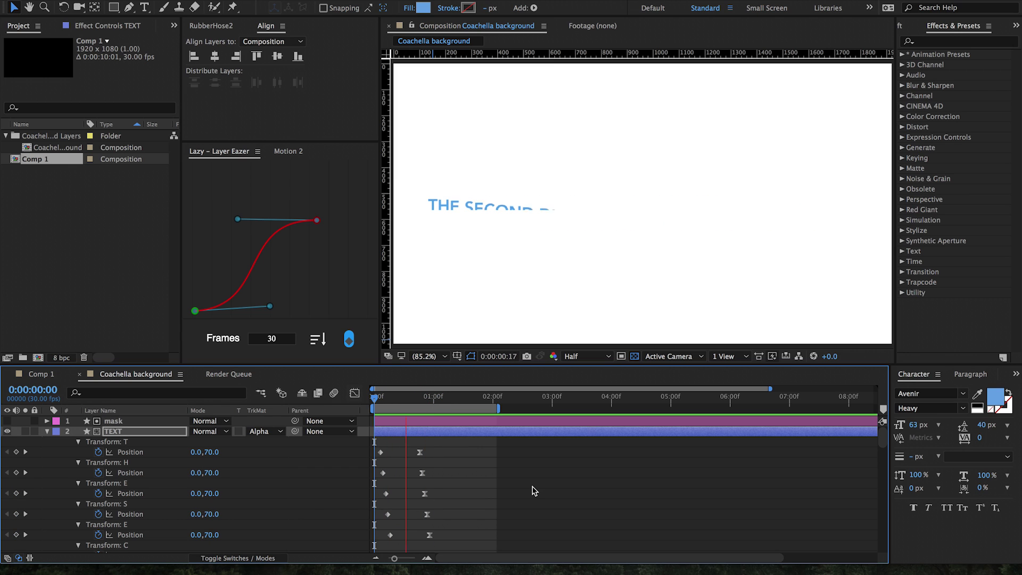